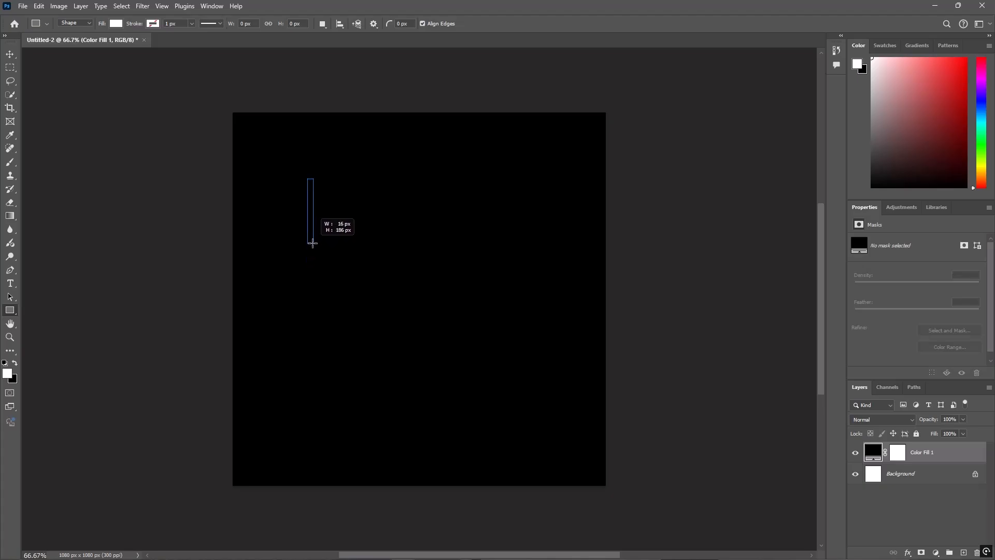
- Rasterize the thin white rectangle and apply a Gaussian Blur with a radius of 1.6 pixels
{"action": "left_click", "coordinate": [8, 54]}
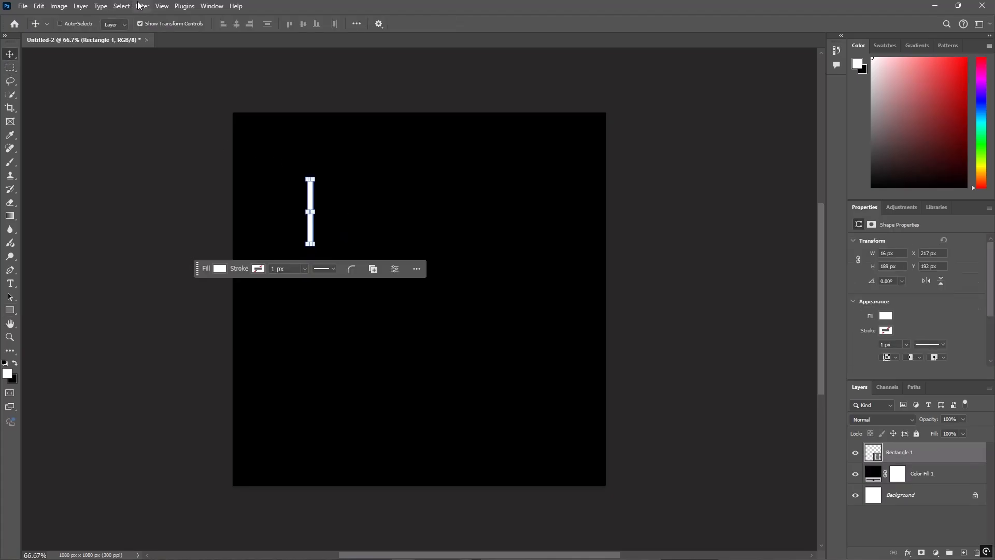
{"action": "left_click", "coordinate": [143, 6]}
{"action": "mouse_move", "coordinate": [251, 131]}
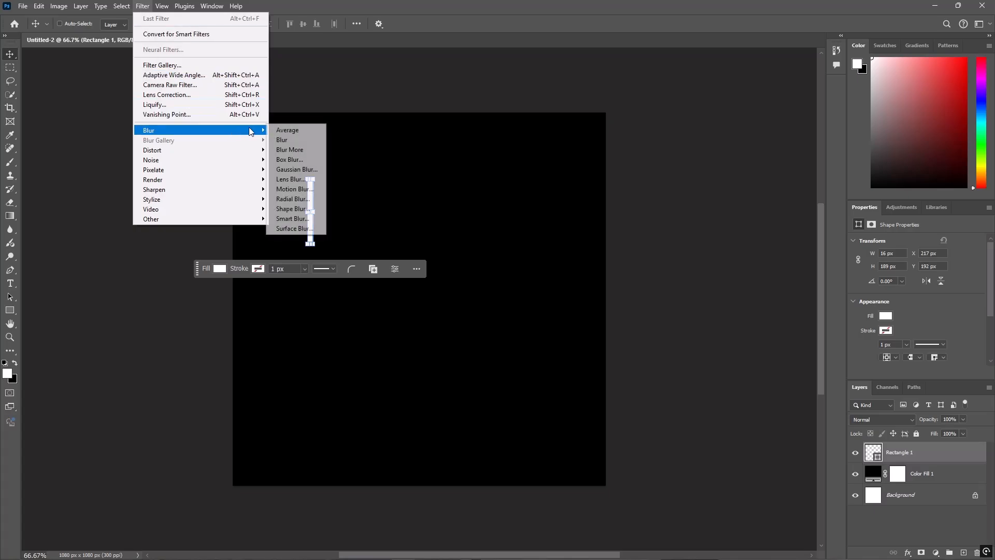
{"action": "left_click", "coordinate": [298, 170]}
{"action": "left_click", "coordinate": [561, 223]}
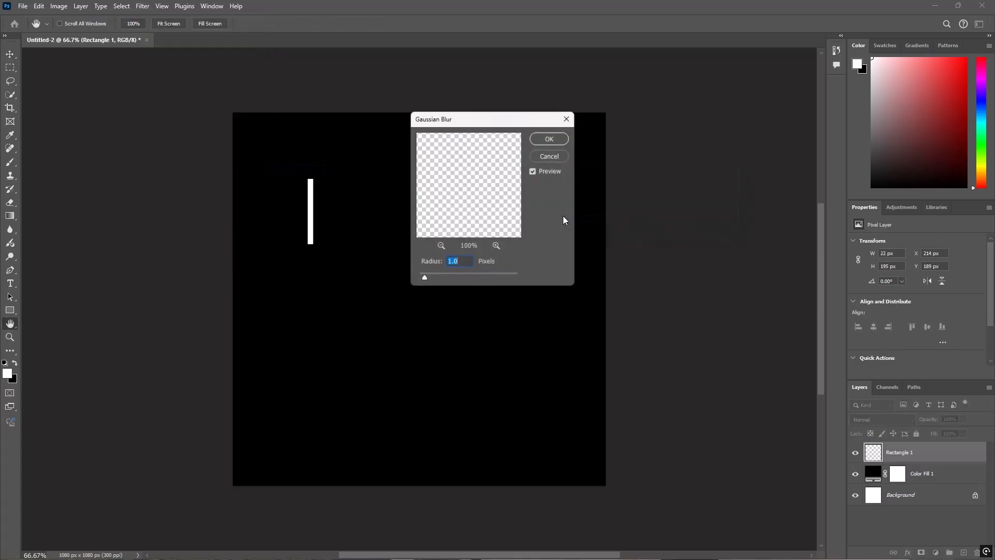
{"action": "left_click_drag", "start_coordinate": [424, 281], "coordinate": [427, 281]}
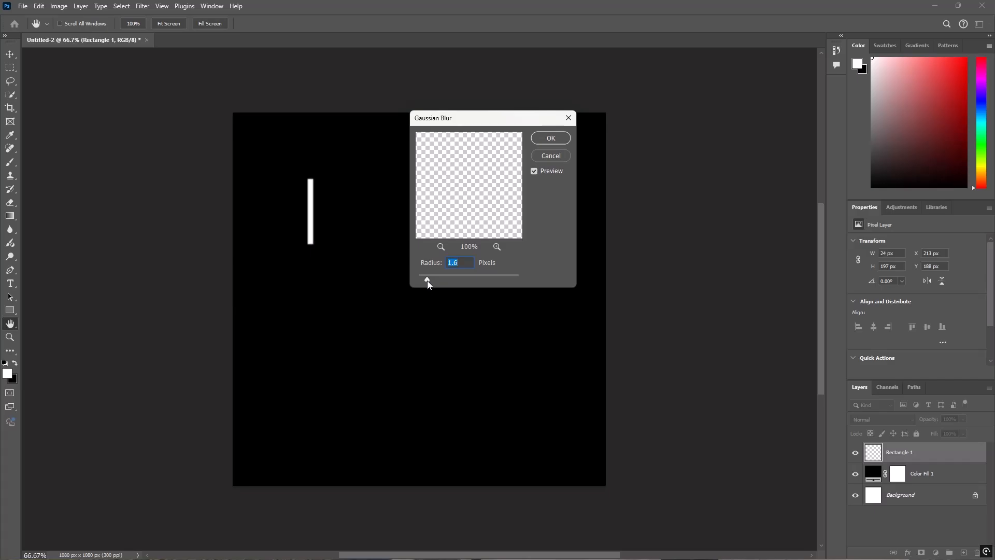
{"action": "left_click", "coordinate": [545, 140]}
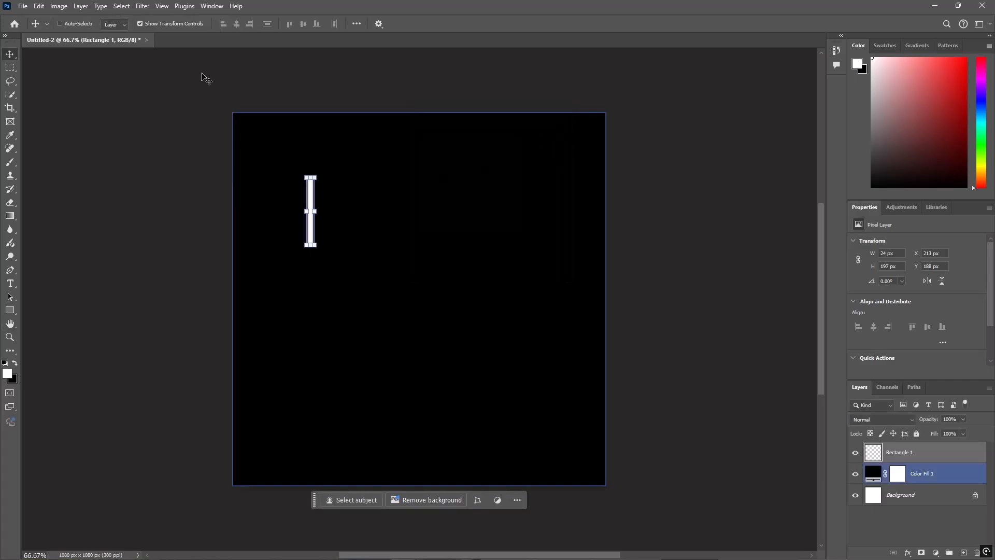
- Apply the Wind filter twice to the blurred rectangle, using the Wind method and the From the Right direction
{"action": "left_click", "coordinate": [143, 7]}
{"action": "mouse_move", "coordinate": [232, 200]}
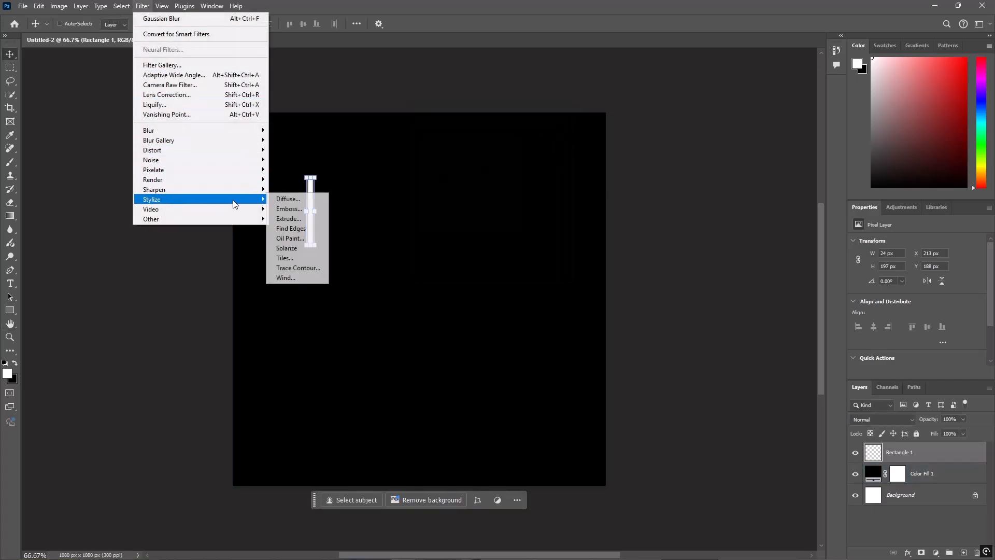
{"action": "left_click", "coordinate": [305, 278]}
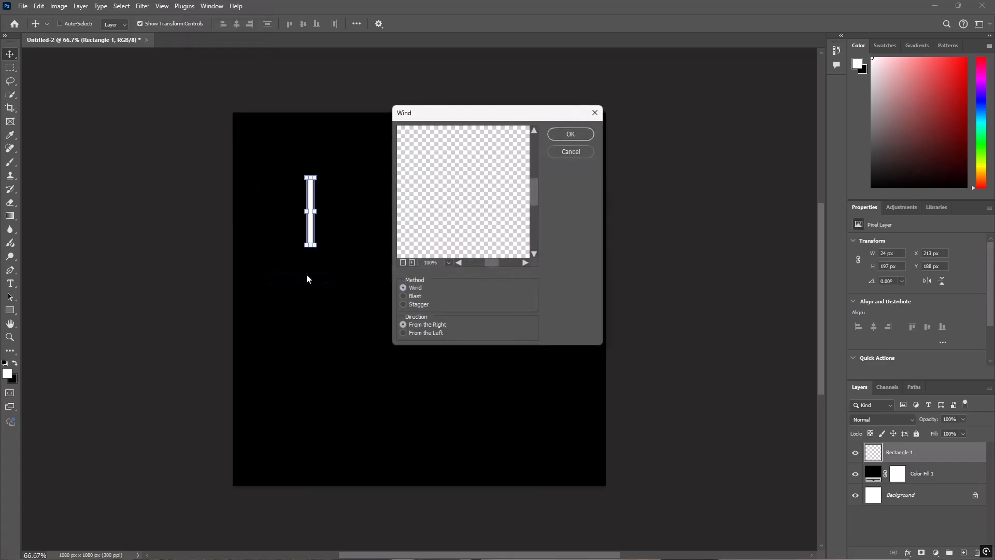
{"action": "left_click", "coordinate": [571, 136]}
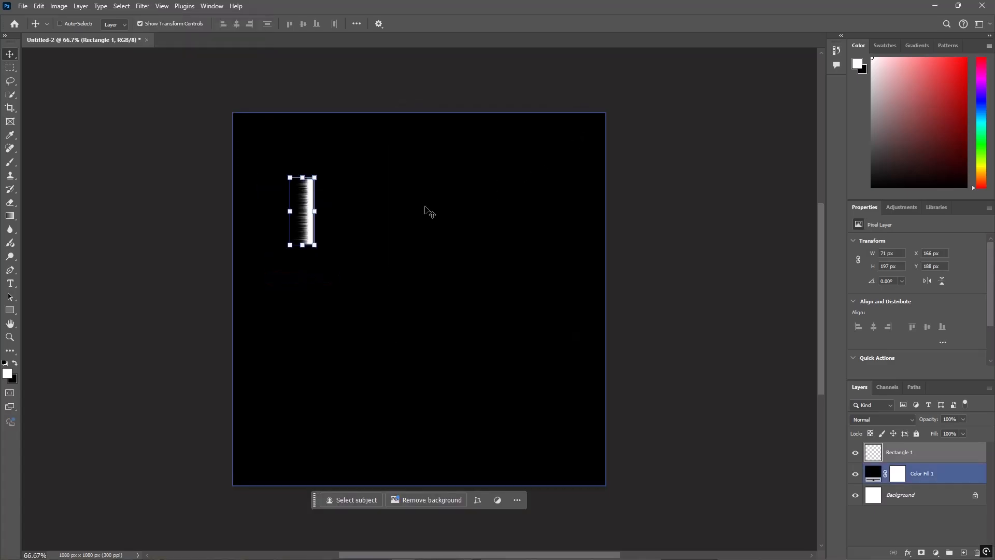
{"action": "left_click", "coordinate": [152, 9]}
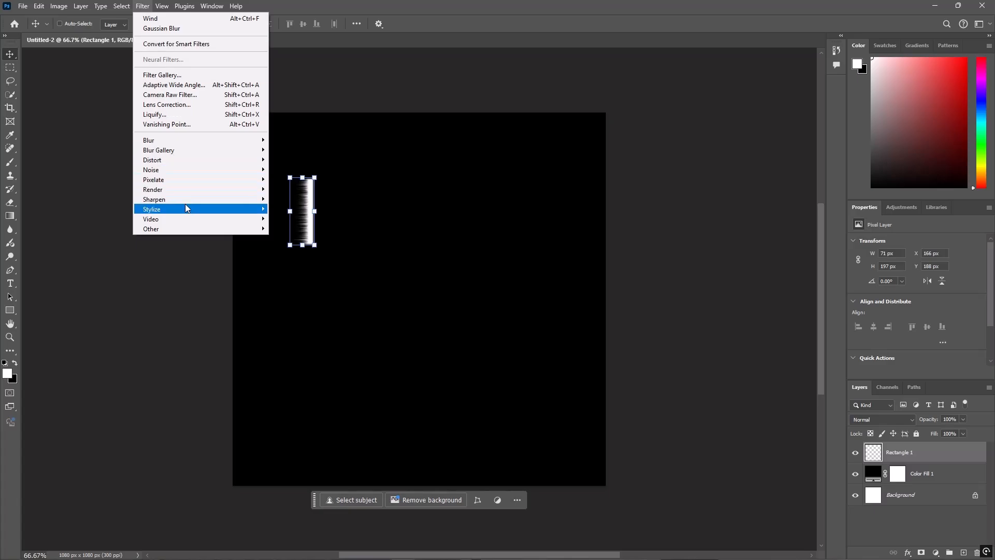
{"action": "mouse_move", "coordinate": [185, 207]}
{"action": "left_click", "coordinate": [304, 288]}
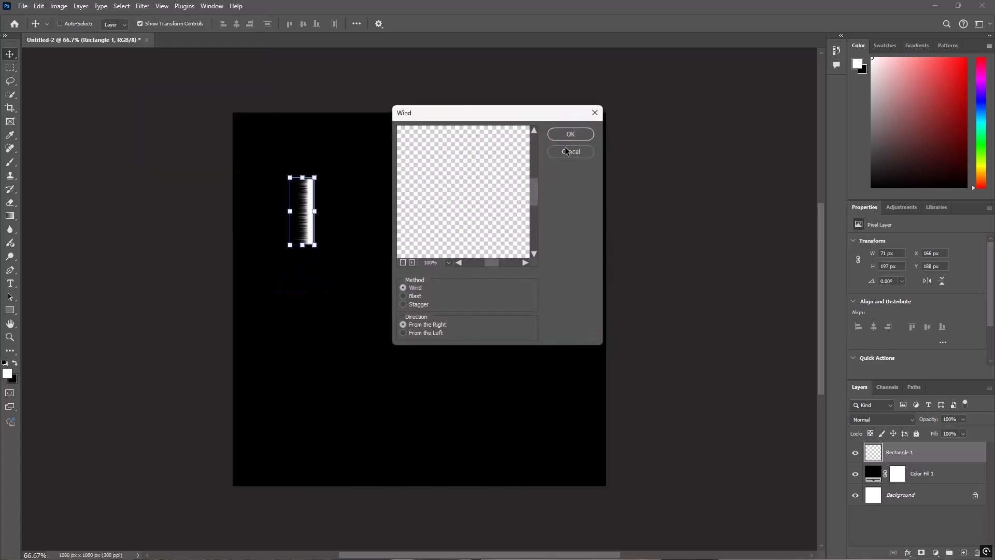
{"action": "left_click", "coordinate": [572, 137]}
- Warp the streaked shape into a petal by pulling its bright edge outward and pinching the two faded-side corners together
{"action": "key", "text": "ctrl+t"}
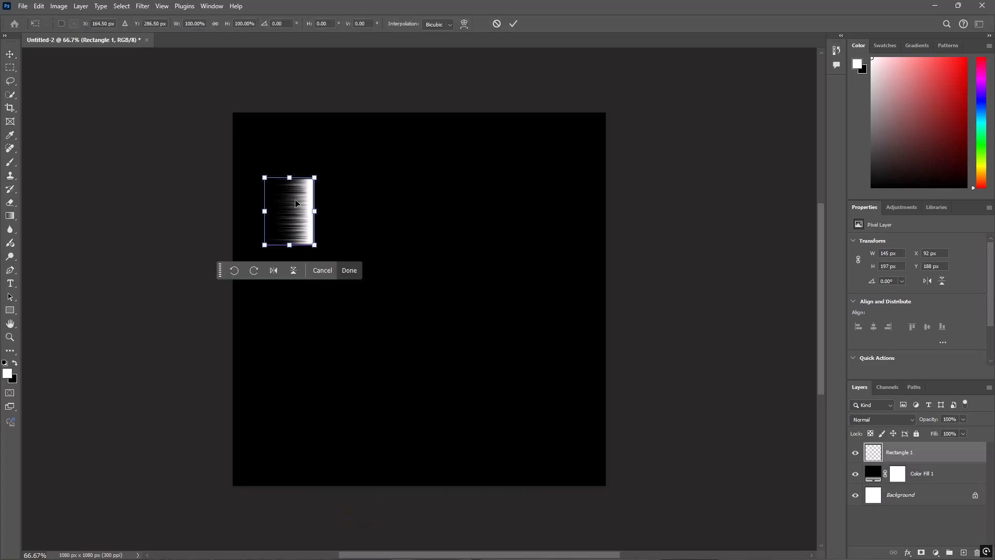
{"action": "right_click", "coordinate": [306, 221]}
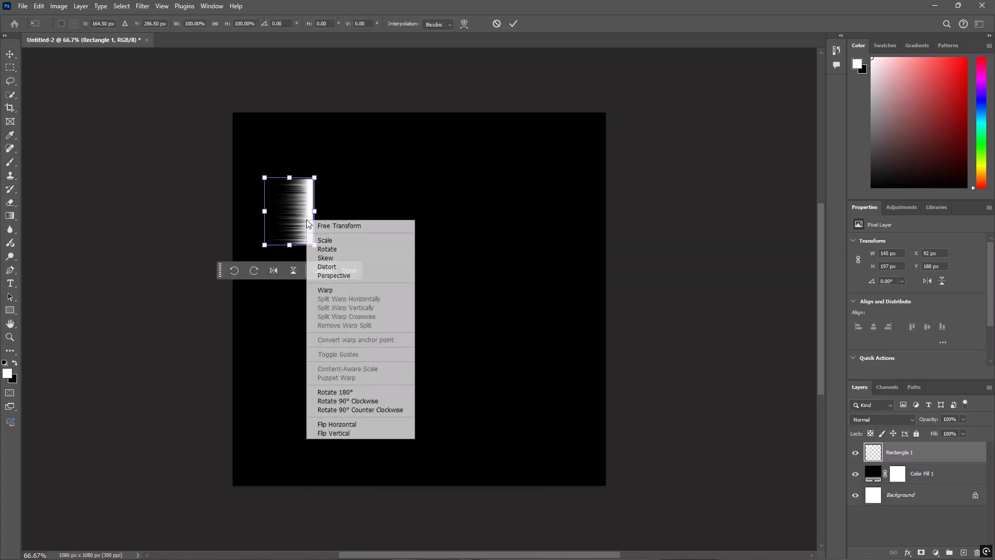
{"action": "left_click", "coordinate": [330, 292]}
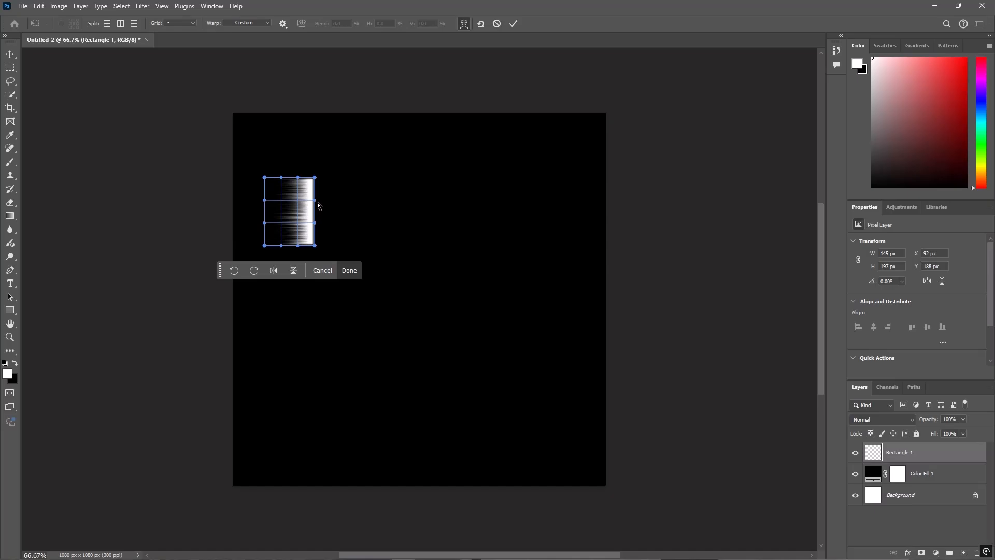
{"action": "left_click_drag", "start_coordinate": [315, 200], "coordinate": [401, 200]}
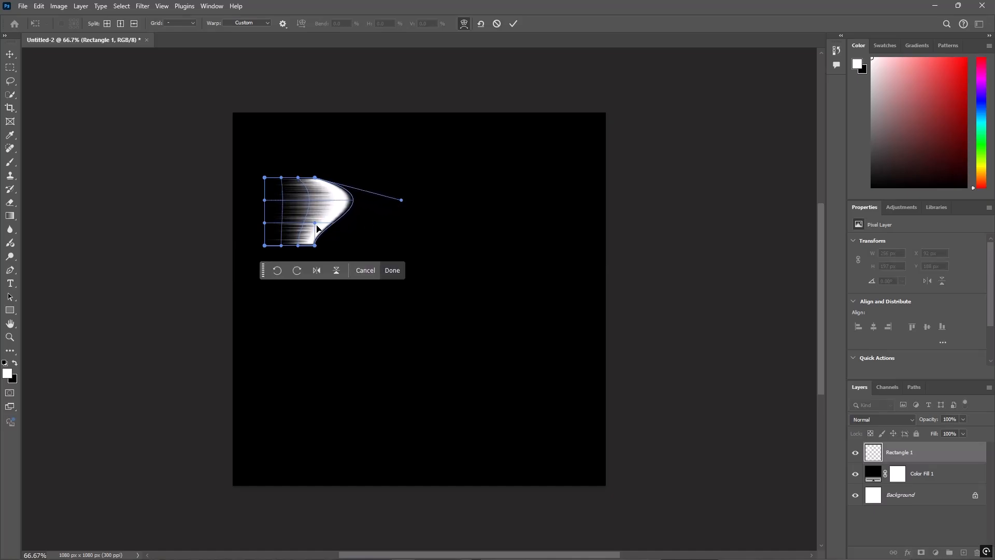
{"action": "left_click_drag", "start_coordinate": [315, 223], "coordinate": [402, 217]}
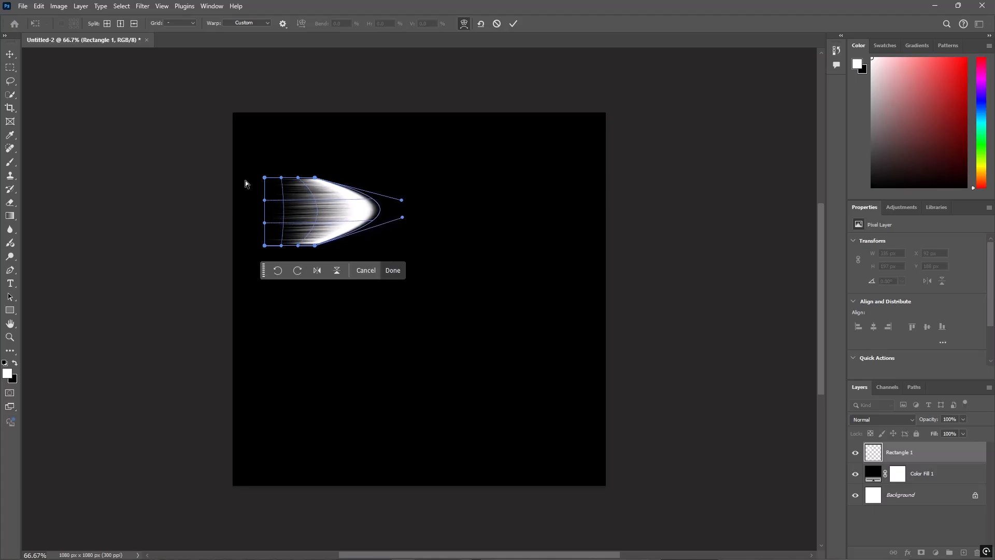
{"action": "left_click_drag", "start_coordinate": [265, 177], "coordinate": [237, 215]}
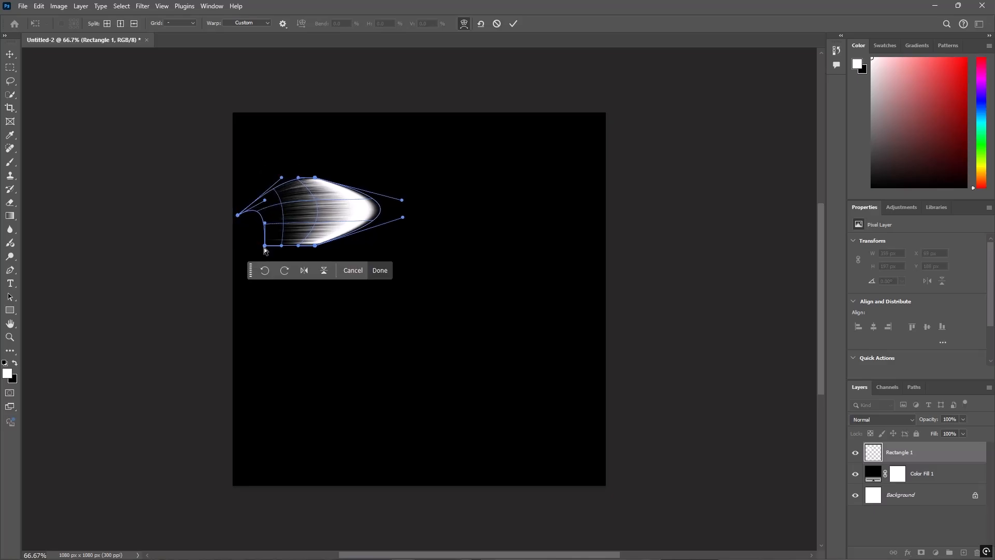
{"action": "left_click_drag", "start_coordinate": [265, 245], "coordinate": [234, 206]}
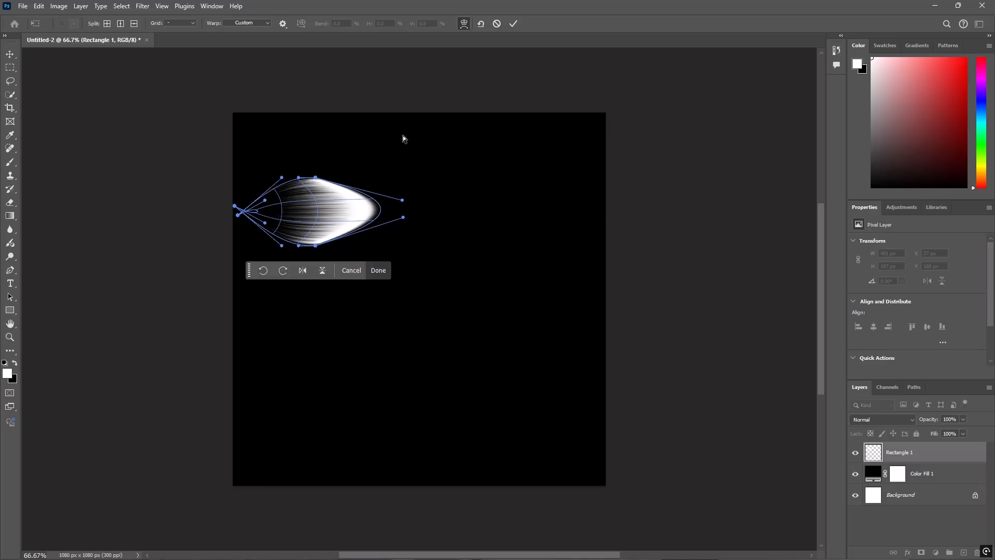
{"action": "left_click", "coordinate": [383, 272]}
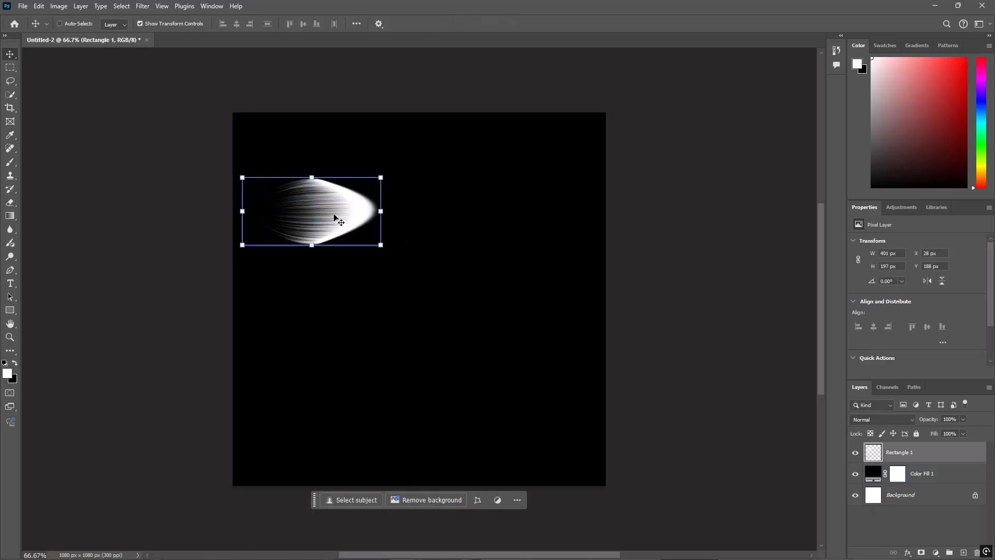
- Rotate the petal about 90° counter-clockwise, scale it to about 145 by 294 px, and place it in the canvas's upper middle
{"action": "left_click_drag", "start_coordinate": [339, 213], "coordinate": [438, 213]}
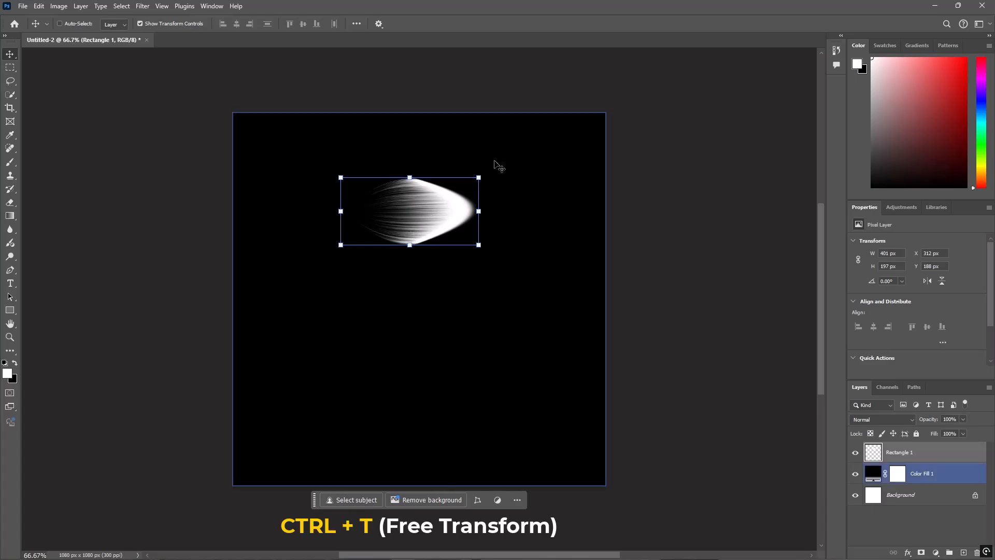
{"action": "left_click_drag", "start_coordinate": [487, 178], "coordinate": [362, 107]}
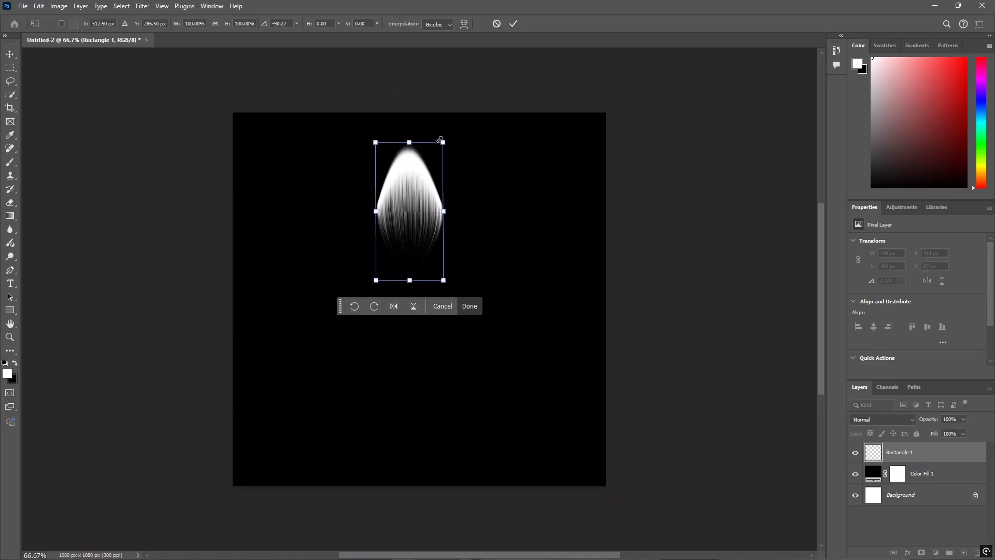
{"action": "left_click_drag", "start_coordinate": [442, 141], "coordinate": [424, 179]}
{"action": "left_click", "coordinate": [513, 24]}
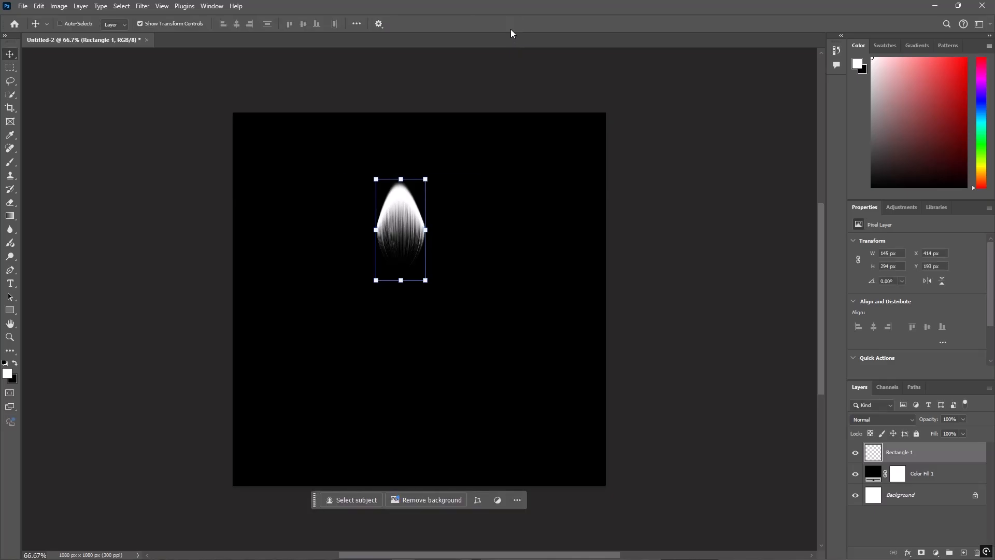
{"action": "left_click_drag", "start_coordinate": [408, 224], "coordinate": [423, 210]}
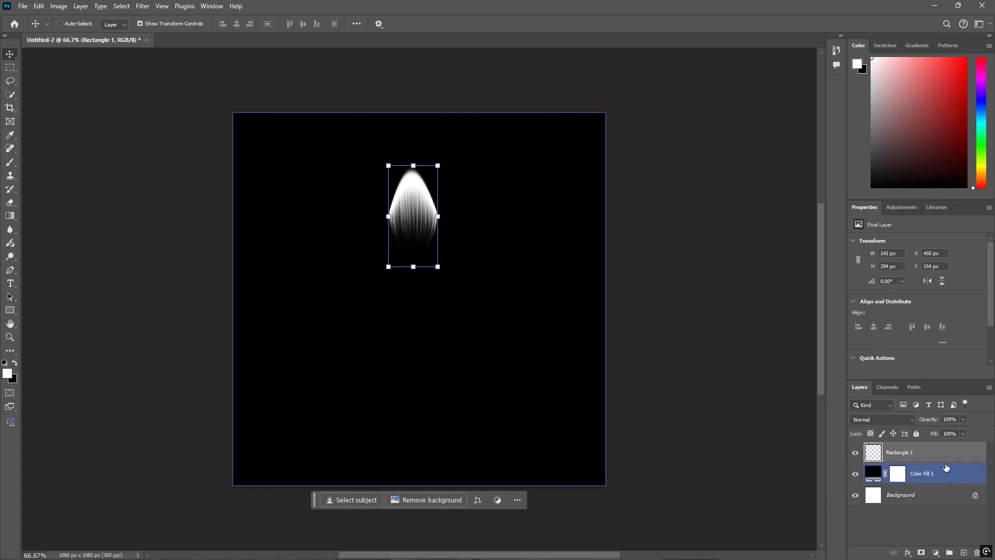
- Duplicate the petal layer and rotate the copy about 57° clockwise around a reference point just below the petal's base
{"action": "key", "text": "ctrl"}
{"action": "key", "text": "ctrl+j"}
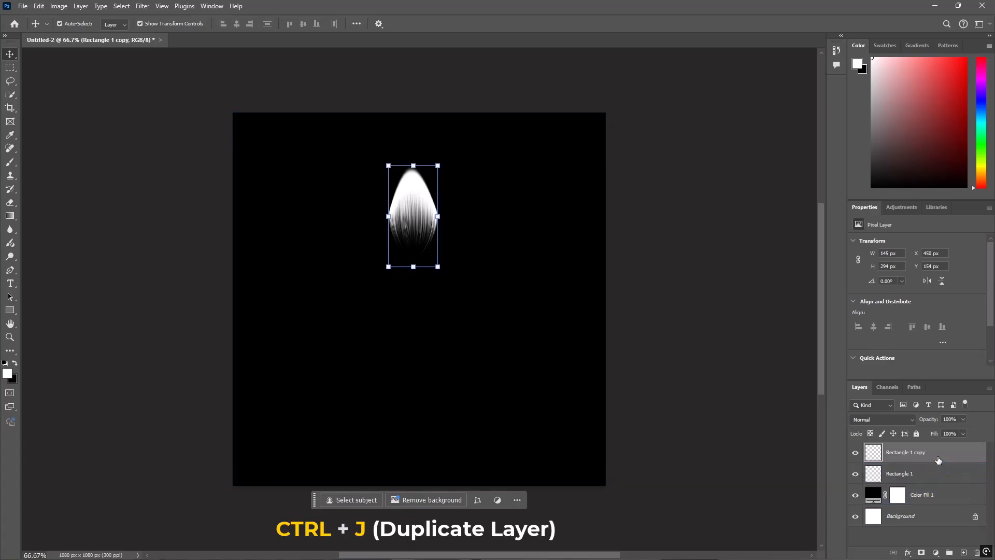
{"action": "key", "text": "ctrl+t"}
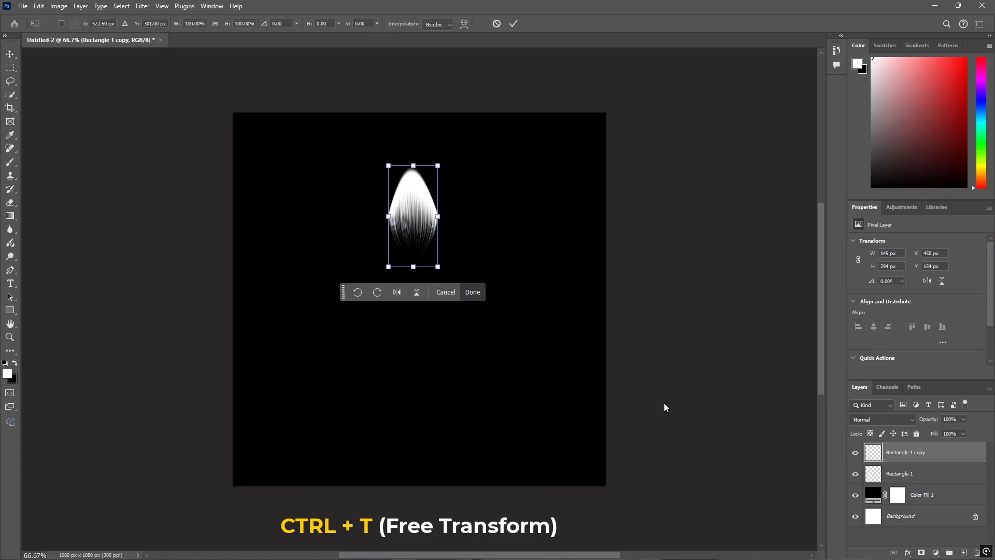
{"action": "left_click", "coordinate": [61, 24]}
{"action": "left_click_drag", "start_coordinate": [412, 219], "coordinate": [411, 281]}
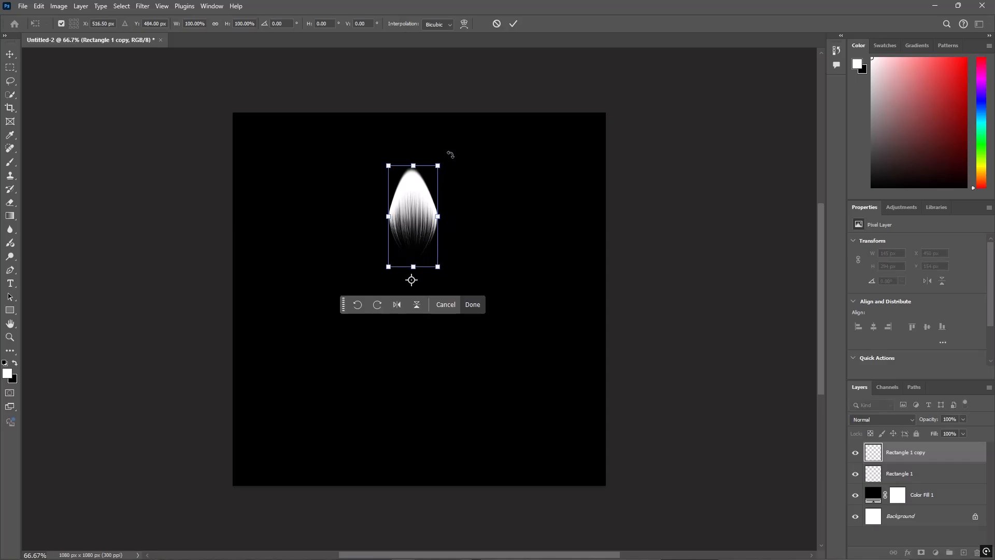
{"action": "left_click_drag", "start_coordinate": [450, 155], "coordinate": [566, 246]}
{"action": "left_click_drag", "start_coordinate": [512, 206], "coordinate": [507, 199]}
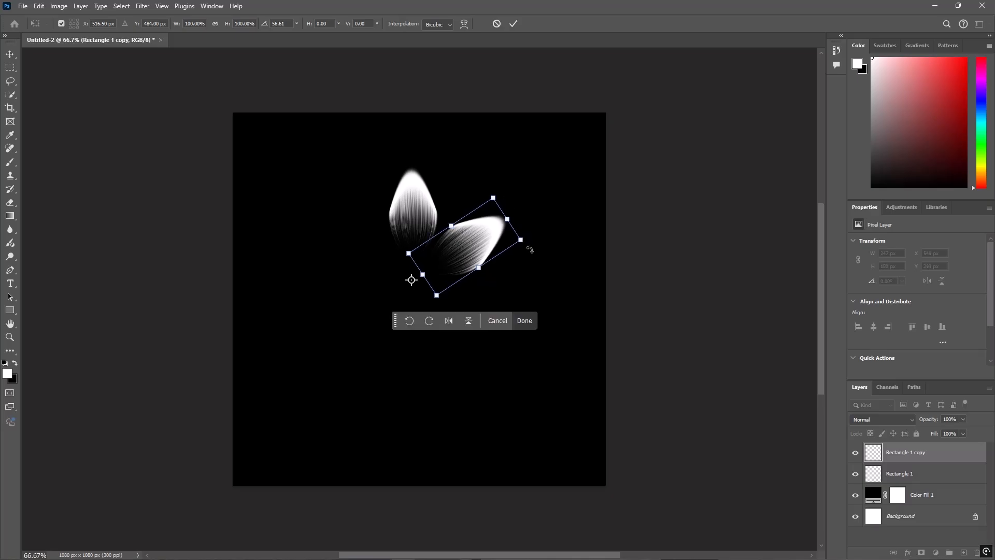
{"action": "left_click", "coordinate": [530, 320]}
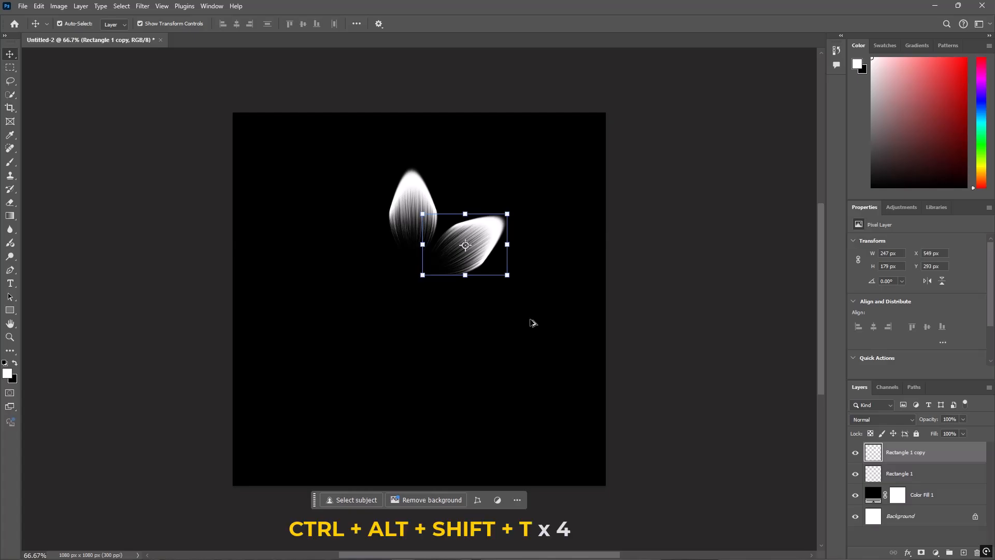
- Repeat the duplicate-and-rotate transform four times to form a six-petal flower, and nudge the two left petals for even spacing
{"action": "key", "text": "ctrl+alt+shift+t"}
{"action": "key", "text": "ctrl+alt+shift+t"}
{"action": "key", "text": "ctrl+alt+shift+t"}
{"action": "key", "text": "ctrl+alt+shift+t"}
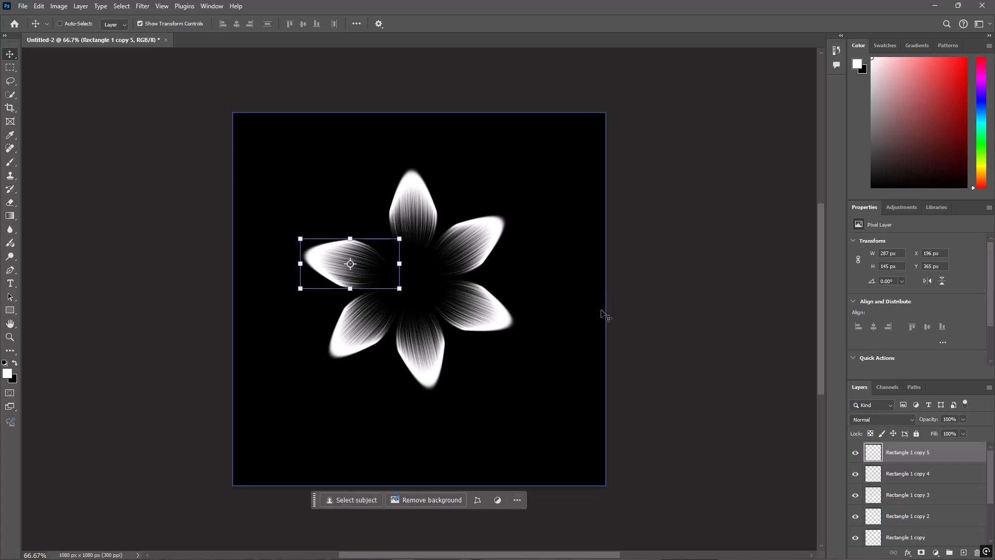
{"action": "left_click_drag", "start_coordinate": [417, 216], "coordinate": [412, 205]}
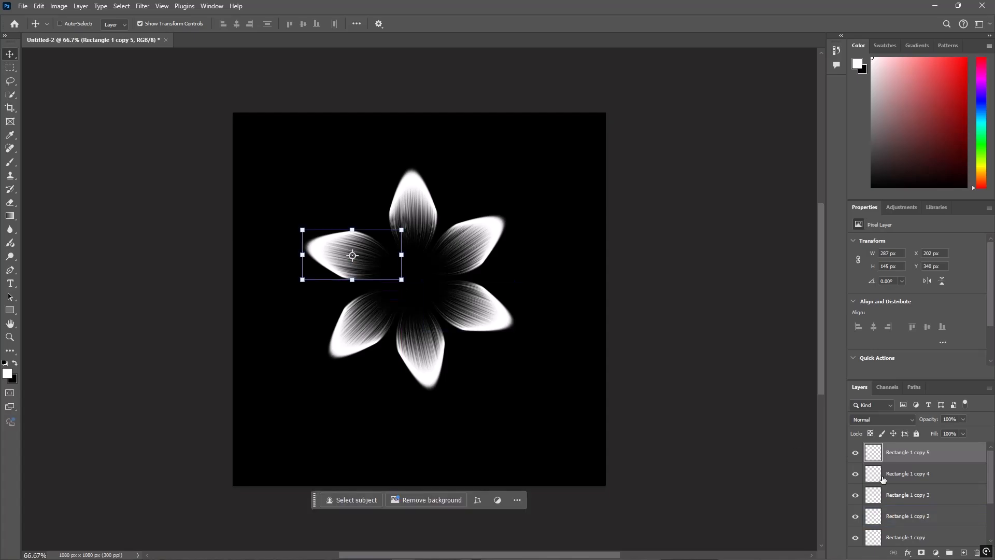
{"action": "left_click", "coordinate": [365, 317], "text": "ctrl"}
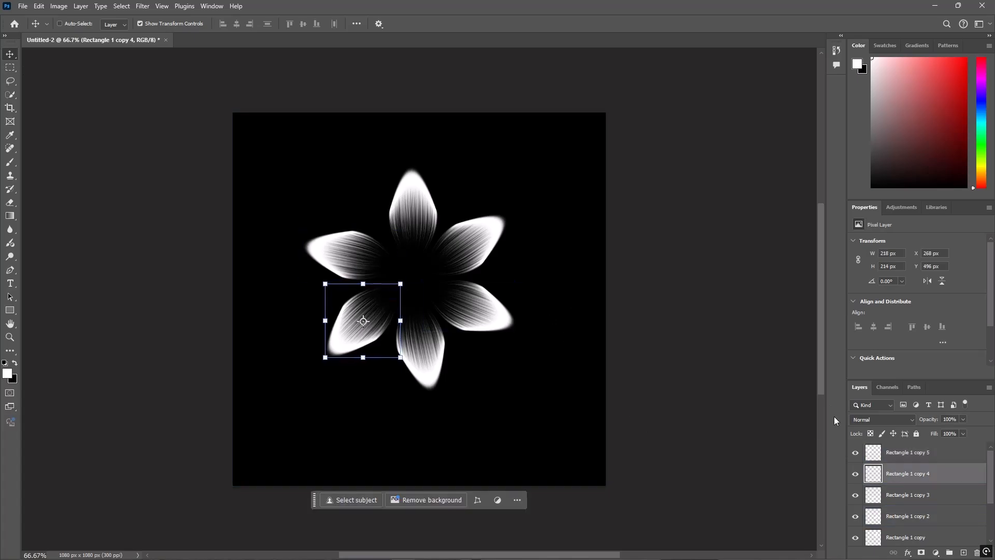
- Select all six petal layers, from Rectangle 1 to Rectangle 1 copy 5, and merge them into one layer
{"action": "left_click", "coordinate": [928, 452]}
{"action": "scroll", "coordinate": [941, 485], "scroll_direction": "down", "scroll_amount": 3}
{"action": "left_click", "coordinate": [925, 495]}
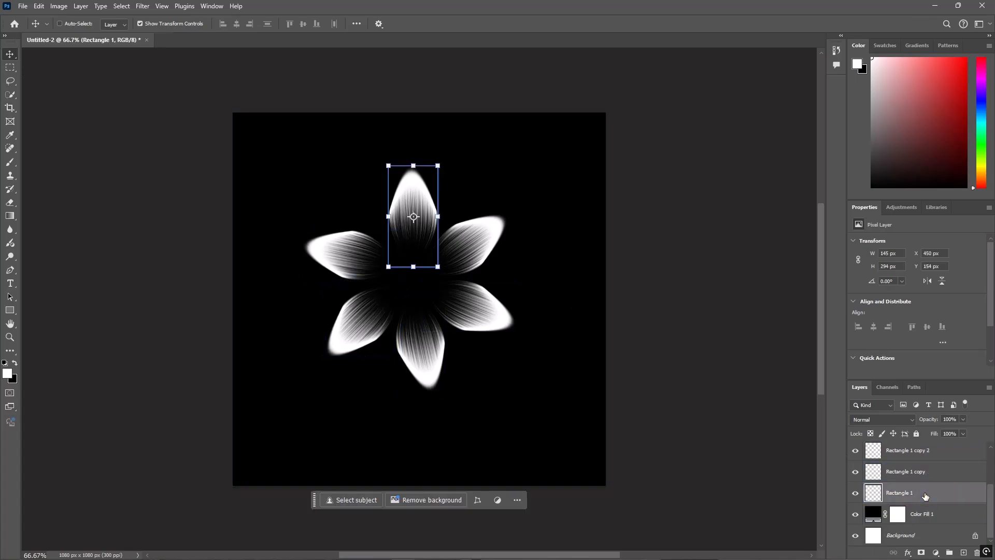
{"action": "scroll", "coordinate": [925, 497], "scroll_direction": "up", "scroll_amount": 3}
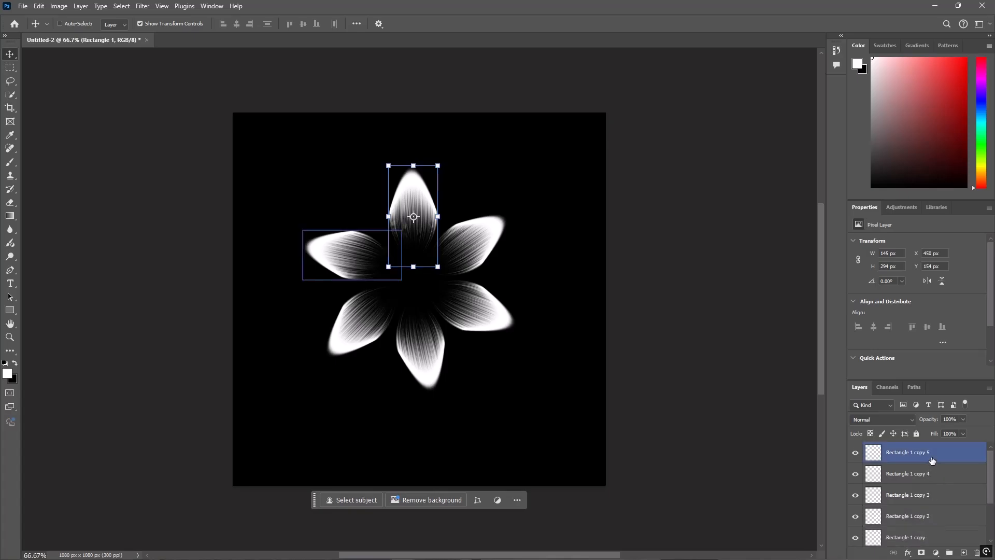
{"action": "left_click", "coordinate": [932, 460], "text": "shift"}
{"action": "right_click", "coordinate": [930, 452]}
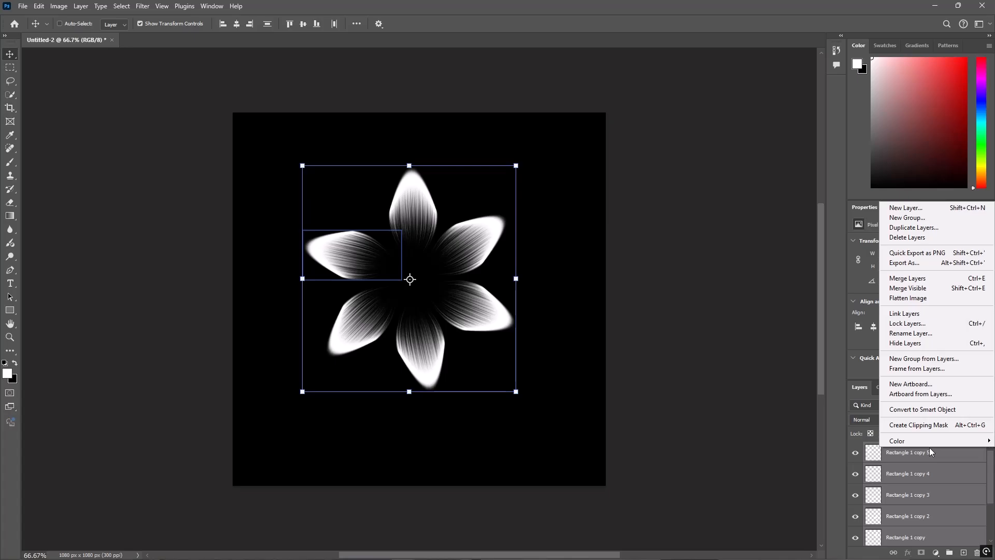
{"action": "left_click", "coordinate": [909, 278]}
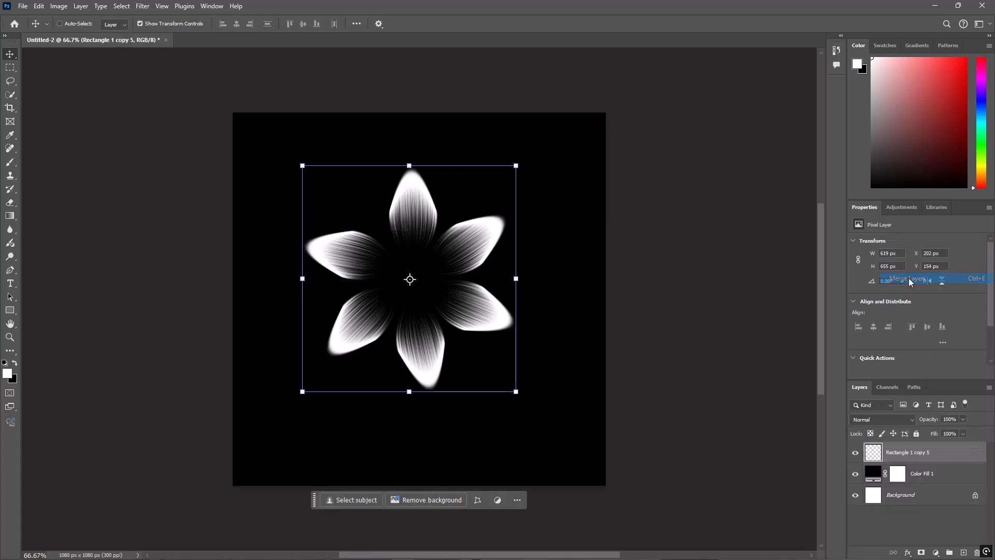
- Add a new layer above the merged flower layer and clip it to the flower
{"action": "left_click", "coordinate": [963, 552]}
{"action": "right_click", "coordinate": [907, 452]}
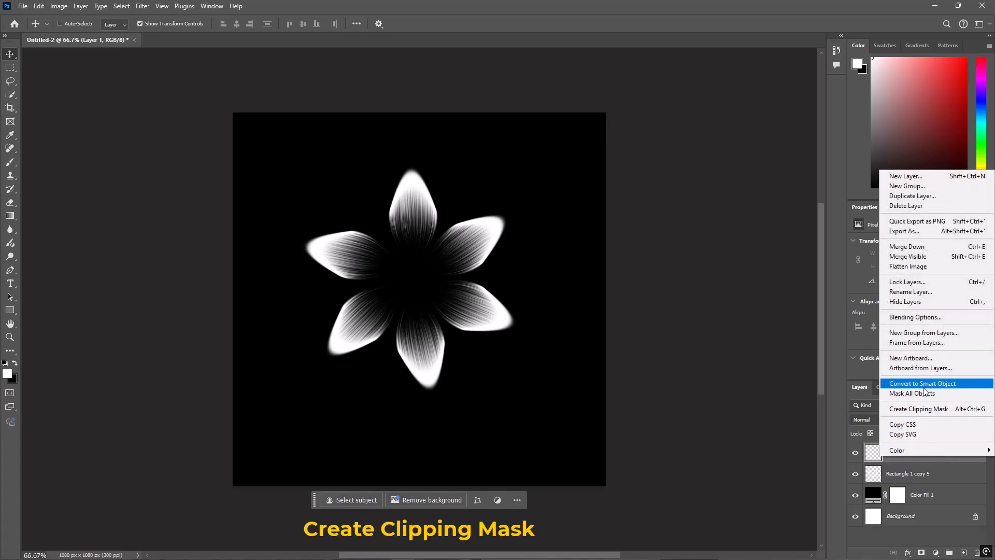
{"action": "left_click", "coordinate": [937, 412]}
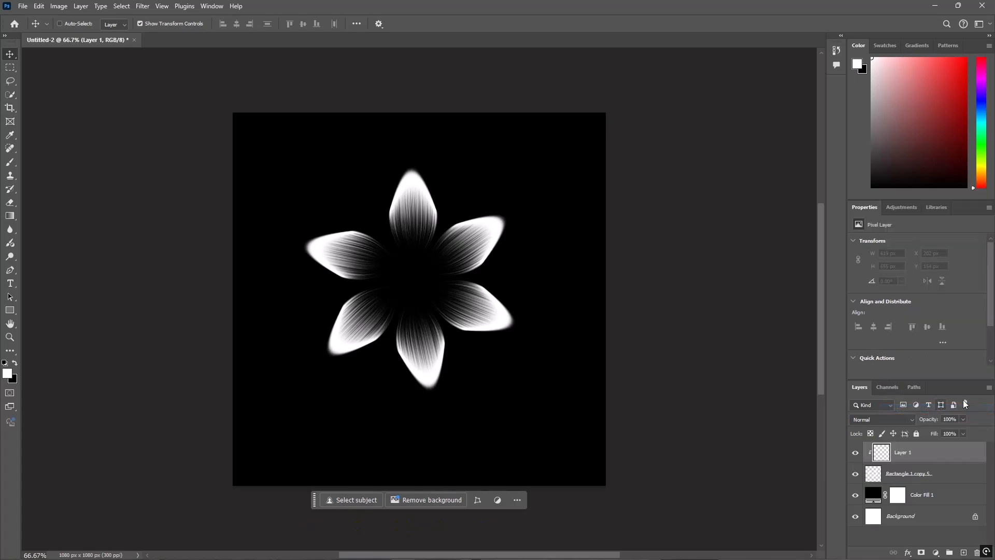
- Set up the Brush tool with the Soft Round tip at about 37 px
{"action": "left_click", "coordinate": [10, 162]}
{"action": "left_click", "coordinate": [69, 29]}
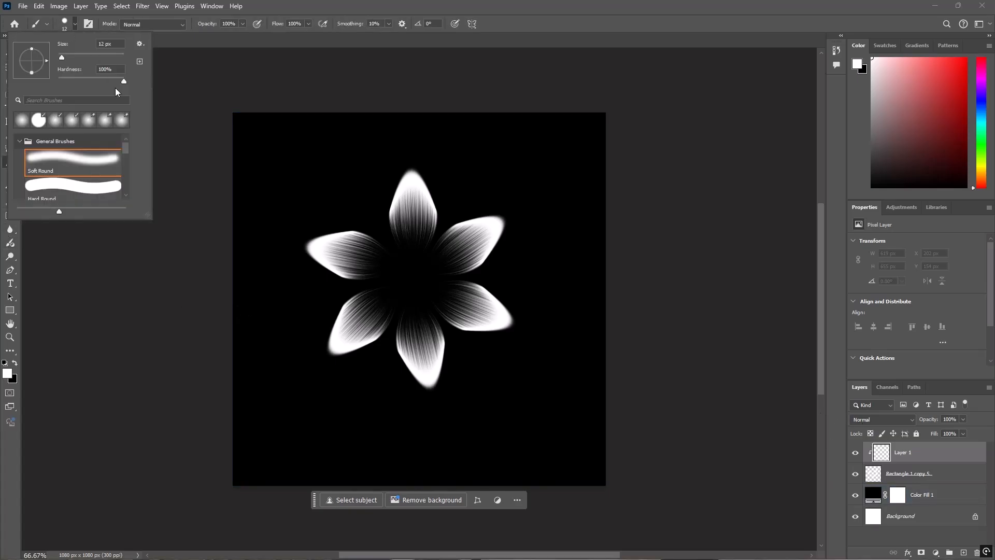
{"action": "mouse_move", "coordinate": [69, 79]}
{"action": "left_mouse_down"}
{"action": "mouse_move", "coordinate": [58, 80]}
{"action": "mouse_move", "coordinate": [70, 57]}
{"action": "left_mouse_up"}
{"action": "left_click", "coordinate": [46, 171]}
{"action": "left_click", "coordinate": [65, 25]}
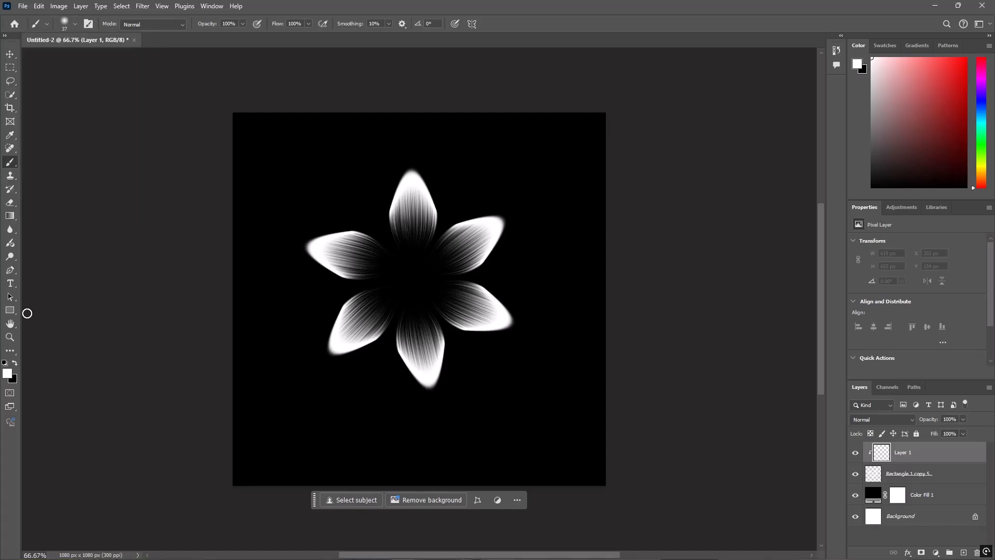
- Set the foreground colour to blue #1972d5
{"action": "left_click", "coordinate": [7, 374]}
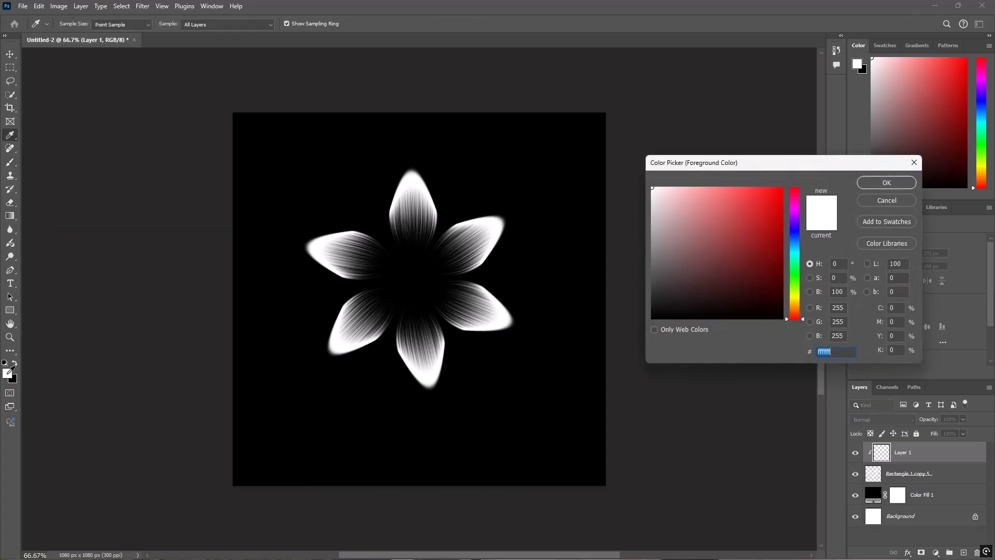
{"action": "left_click", "coordinate": [792, 241]}
{"action": "mouse_move", "coordinate": [775, 222]}
{"action": "left_mouse_down"}
{"action": "mouse_move", "coordinate": [764, 222]}
{"action": "mouse_move", "coordinate": [767, 208]}
{"action": "left_mouse_up"}
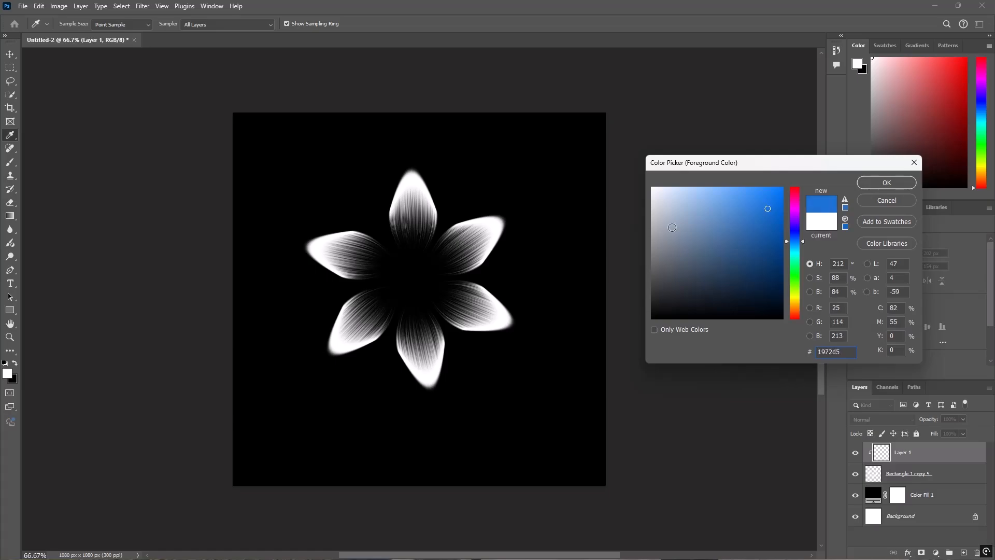
{"action": "left_click", "coordinate": [876, 186]}
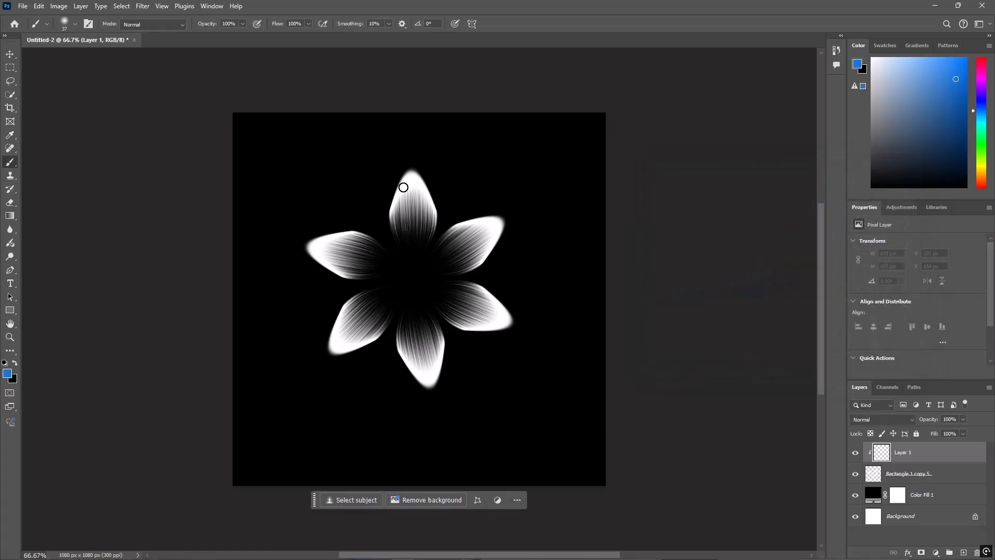
- Paint blue over all six petals on the clipped layer, enlarging the brush to 100 px
{"action": "mouse_move", "coordinate": [405, 184]}
{"action": "left_mouse_down"}
{"action": "mouse_move", "coordinate": [428, 187]}
{"action": "mouse_move", "coordinate": [408, 193]}
{"action": "mouse_move", "coordinate": [396, 183]}
{"action": "mouse_move", "coordinate": [401, 254]}
{"action": "mouse_move", "coordinate": [413, 238]}
{"action": "mouse_move", "coordinate": [413, 253]}
{"action": "mouse_move", "coordinate": [424, 174]}
{"action": "mouse_move", "coordinate": [415, 173]}
{"action": "mouse_move", "coordinate": [427, 240]}
{"action": "mouse_move", "coordinate": [447, 222]}
{"action": "mouse_move", "coordinate": [481, 226]}
{"action": "mouse_move", "coordinate": [445, 264]}
{"action": "mouse_move", "coordinate": [497, 222]}
{"action": "mouse_move", "coordinate": [471, 330]}
{"action": "mouse_move", "coordinate": [430, 402]}
{"action": "mouse_move", "coordinate": [417, 323]}
{"action": "mouse_move", "coordinate": [340, 321]}
{"action": "mouse_move", "coordinate": [315, 359]}
{"action": "mouse_move", "coordinate": [378, 267]}
{"action": "mouse_move", "coordinate": [397, 288]}
{"action": "mouse_move", "coordinate": [357, 266]}
{"action": "mouse_move", "coordinate": [516, 356]}
{"action": "left_mouse_up"}
{"action": "key", "text": "bracketright"}
{"action": "key", "text": "bracketright"}
{"action": "key", "text": "bracketright"}
{"action": "key", "text": "bracketright"}
{"action": "key", "text": "bracketright"}
{"action": "key", "text": "bracketright"}
{"action": "key", "text": "bracketright"}
{"action": "key", "text": "bracketright"}
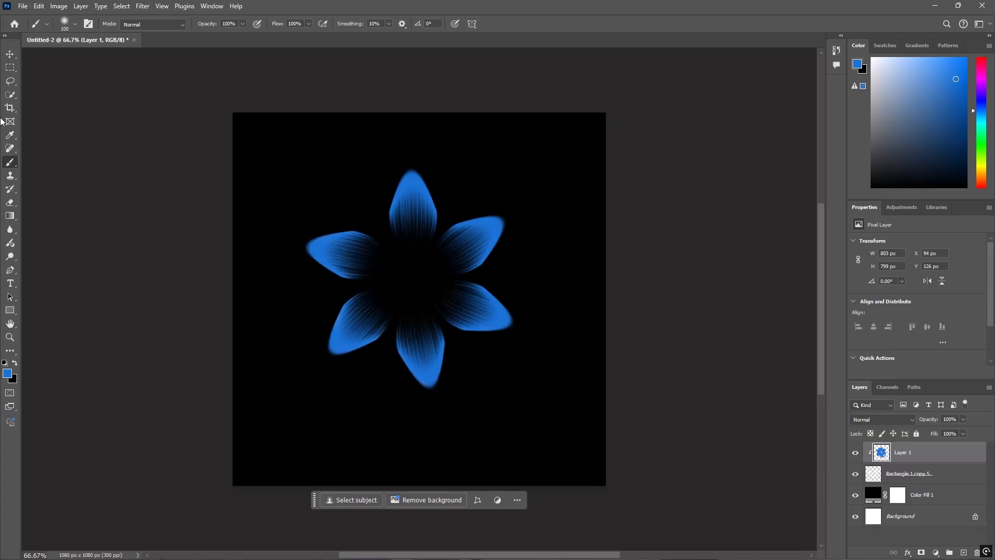
- Merge the blue clipped layer, Layer 1, with the flower layer Rectangle 1 copy 5
{"action": "left_click", "coordinate": [7, 55]}
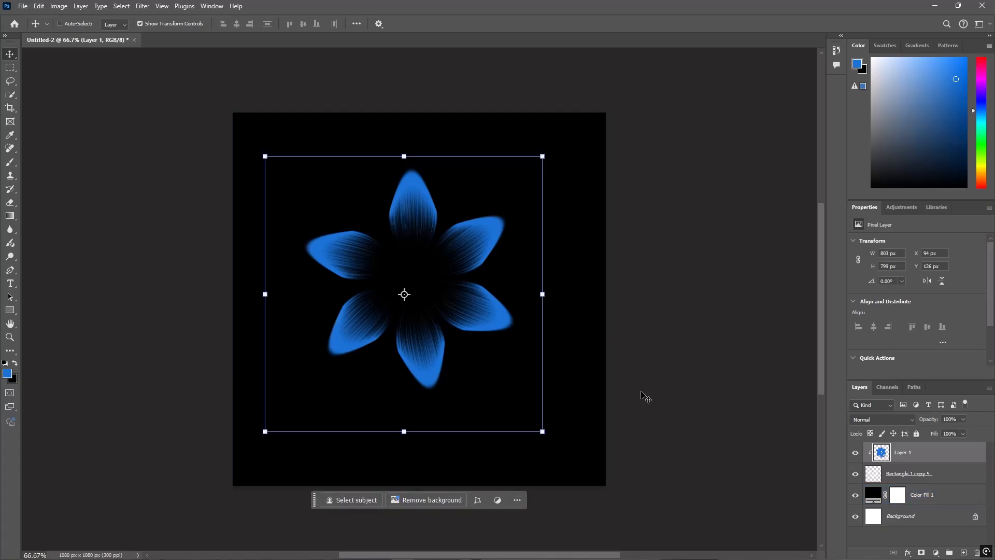
{"action": "left_click", "coordinate": [941, 478], "text": "shift"}
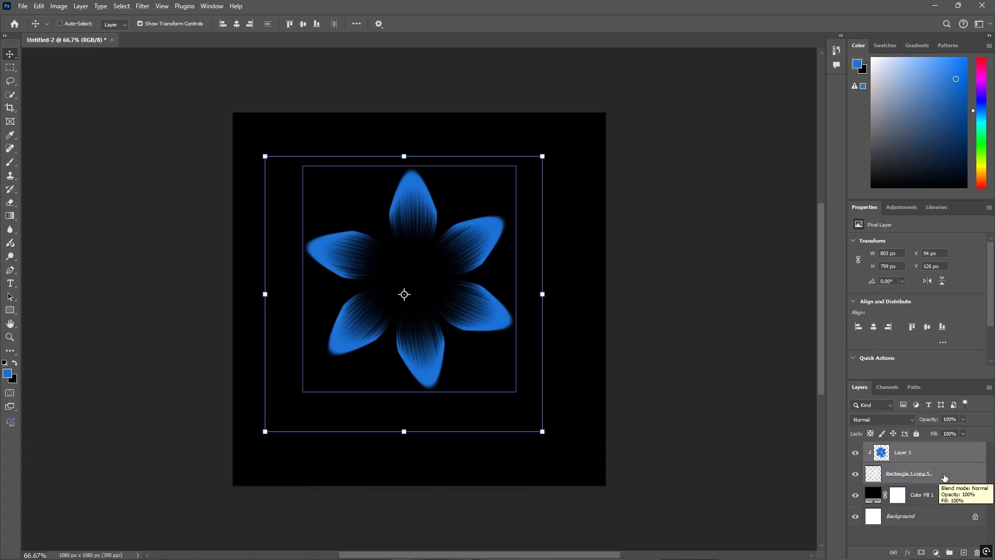
{"action": "right_click", "coordinate": [944, 477]}
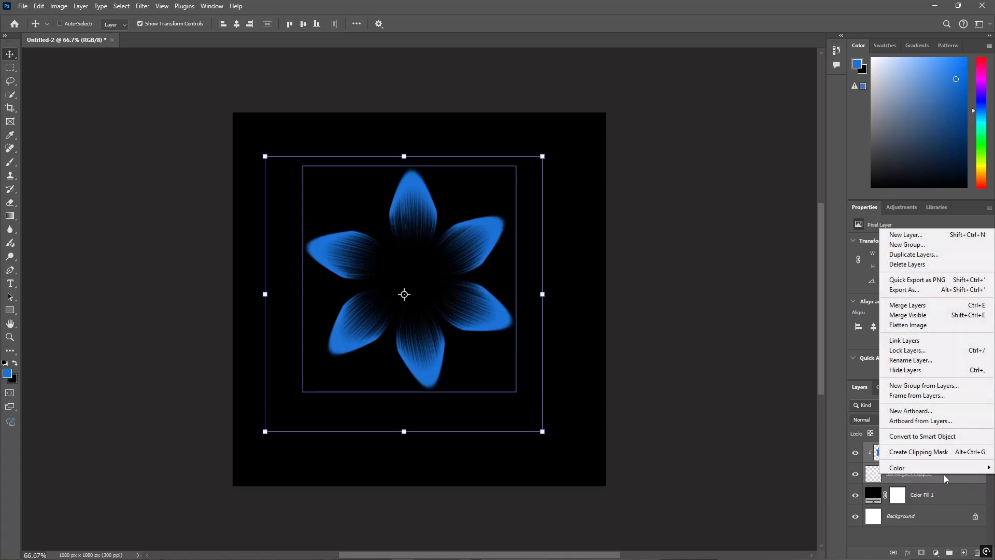
{"action": "left_click", "coordinate": [908, 305]}
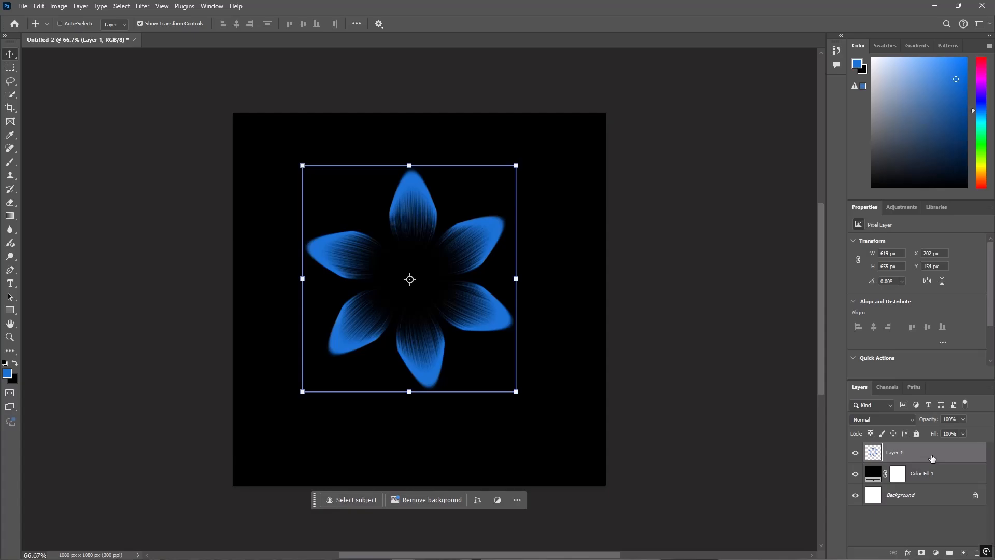
- Duplicate the blue flower layer, scale the copy to about 95 by 97 px and place it at the flower's centre
{"action": "key", "text": "ctrl+j"}
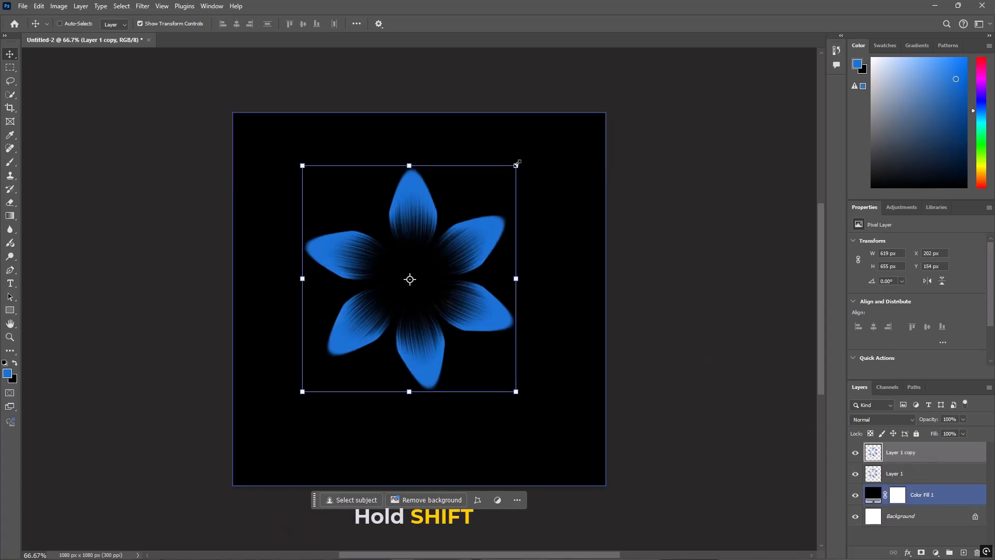
{"action": "left_click_drag", "start_coordinate": [516, 164], "coordinate": [436, 299]}
{"action": "left_click", "coordinate": [326, 374]}
{"action": "left_click", "coordinate": [513, 24]}
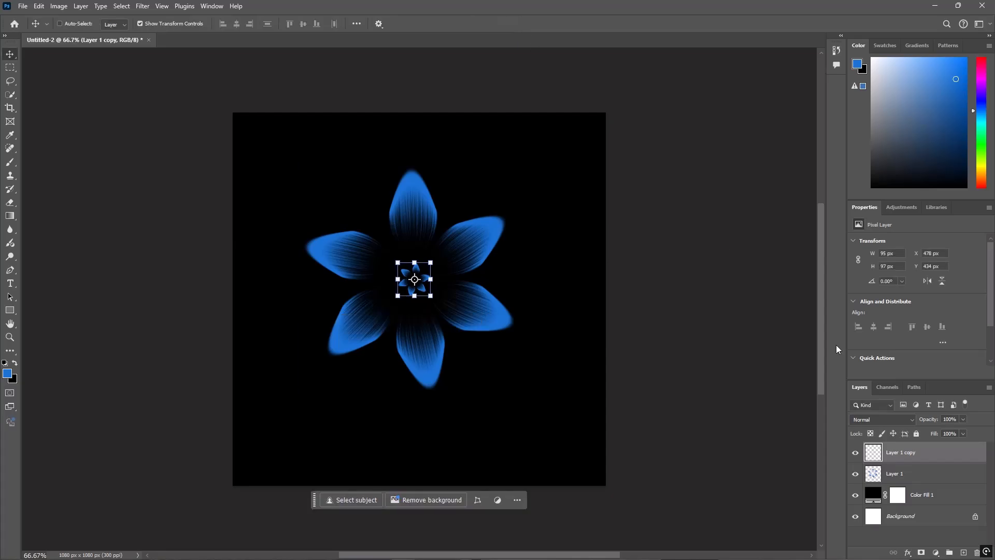
- Add a Hue/Saturation adjustment clipped to the small centre flower, with Hue set to +180
{"action": "left_click", "coordinate": [936, 553]}
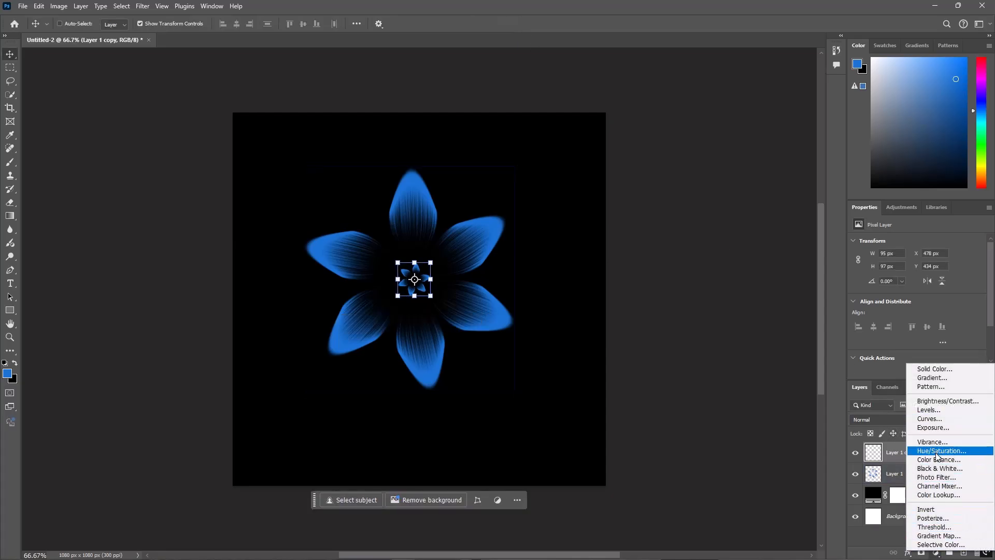
{"action": "left_click", "coordinate": [937, 455]}
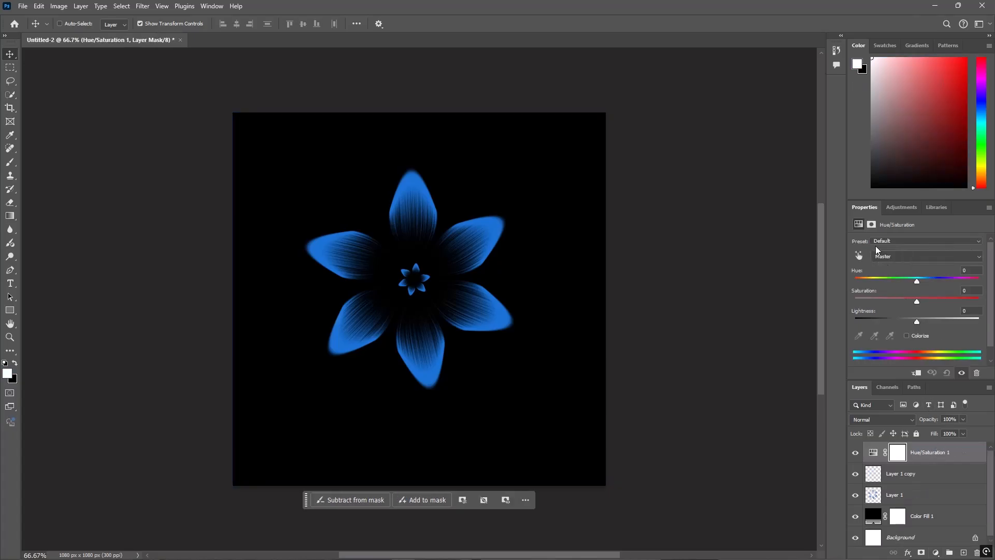
{"action": "left_click", "coordinate": [915, 373]}
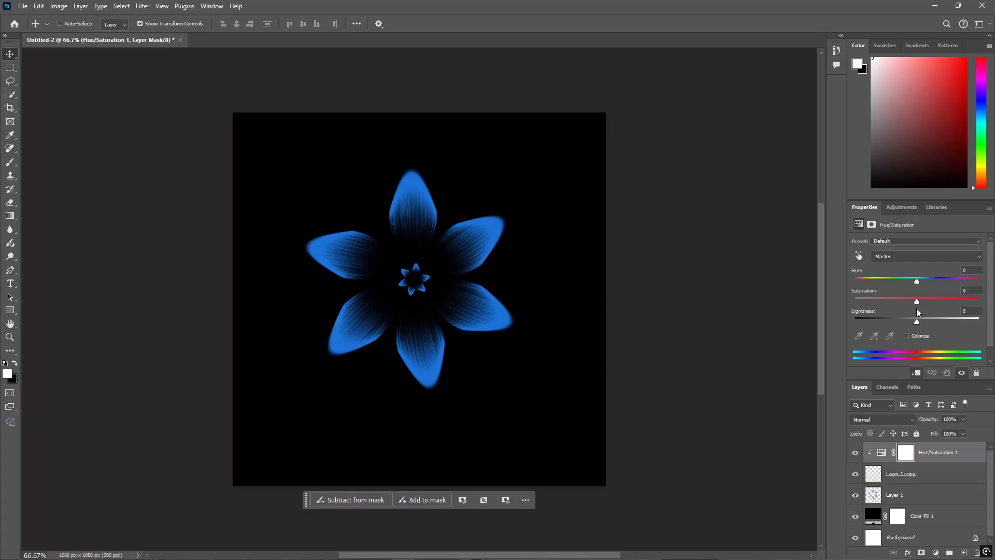
{"action": "left_click_drag", "start_coordinate": [917, 281], "coordinate": [994, 276]}
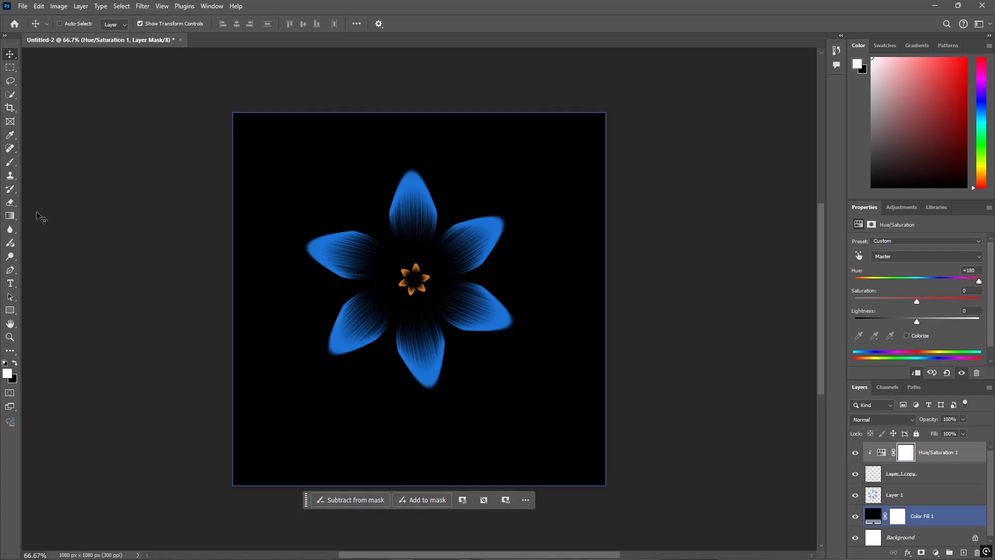
- On a new layer, draw a four-point Curvature Pen path from the flower's centre, arching over the upper-left petal to its tip
{"action": "left_click", "coordinate": [12, 269]}
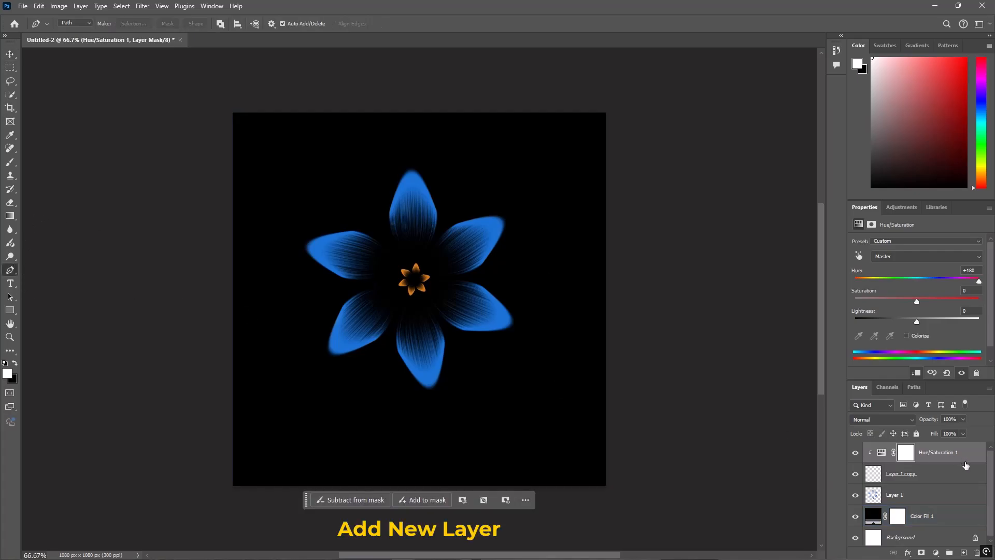
{"action": "left_click", "coordinate": [963, 553]}
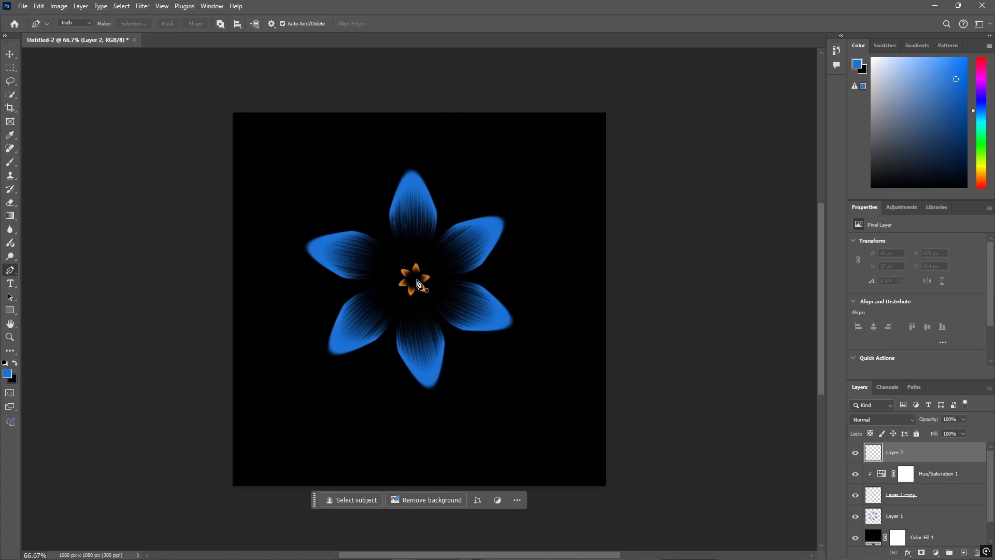
{"action": "right_click", "coordinate": [11, 271]}
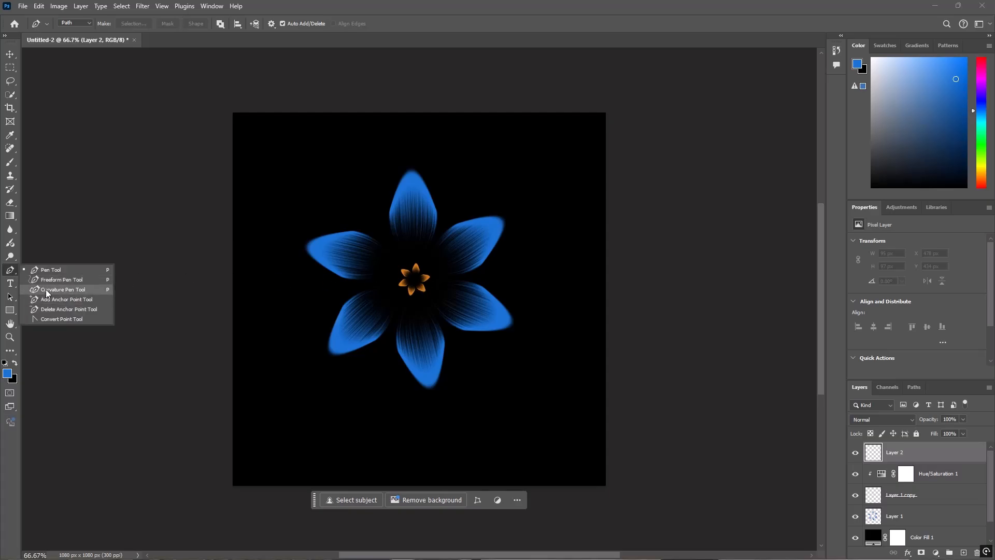
{"action": "left_click", "coordinate": [46, 293]}
{"action": "left_click", "coordinate": [414, 280]}
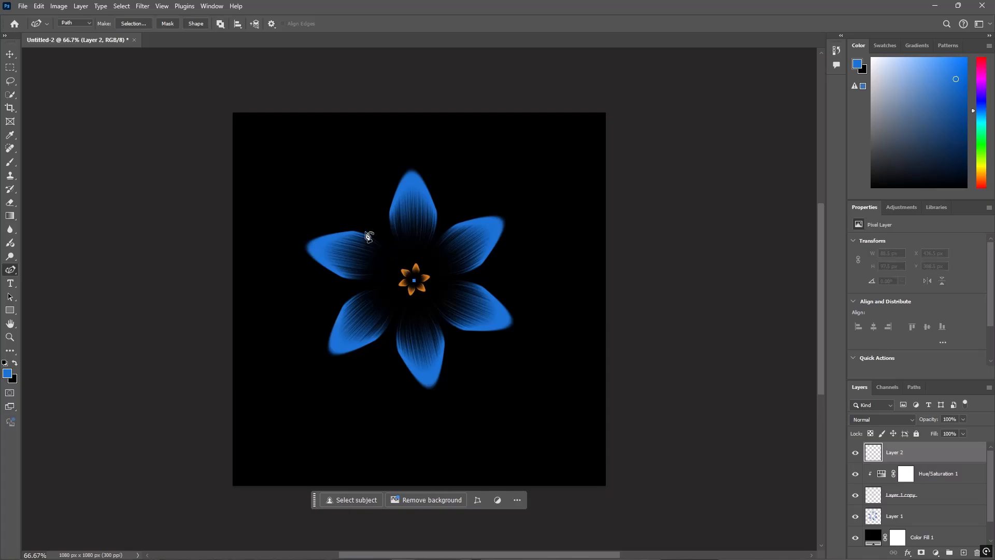
{"action": "left_click", "coordinate": [366, 228]}
{"action": "left_click", "coordinate": [330, 224]}
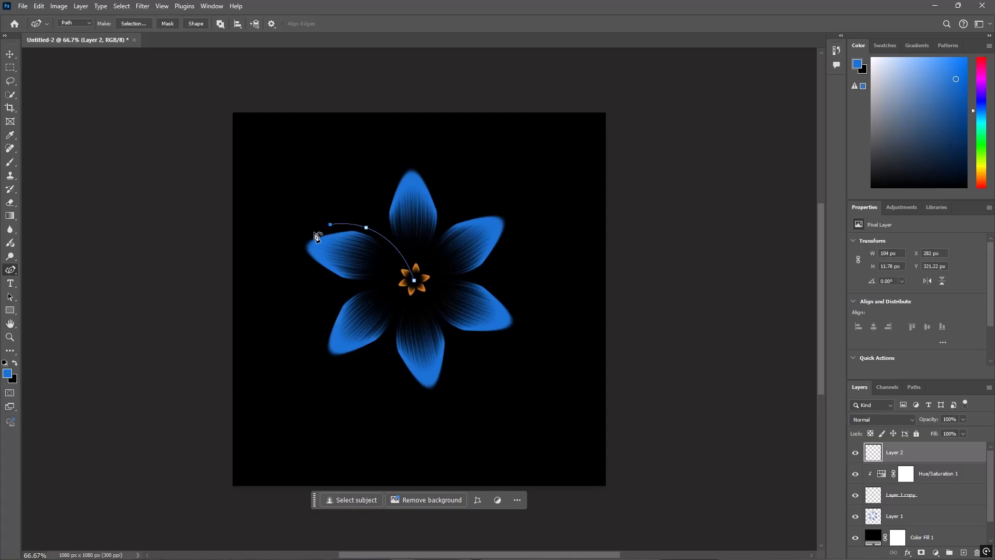
{"action": "left_click", "coordinate": [301, 234]}
- Set the foreground colour to white and the Hard Round brush size to 7 px
{"action": "left_click", "coordinate": [6, 364]}
{"action": "left_click", "coordinate": [14, 363]}
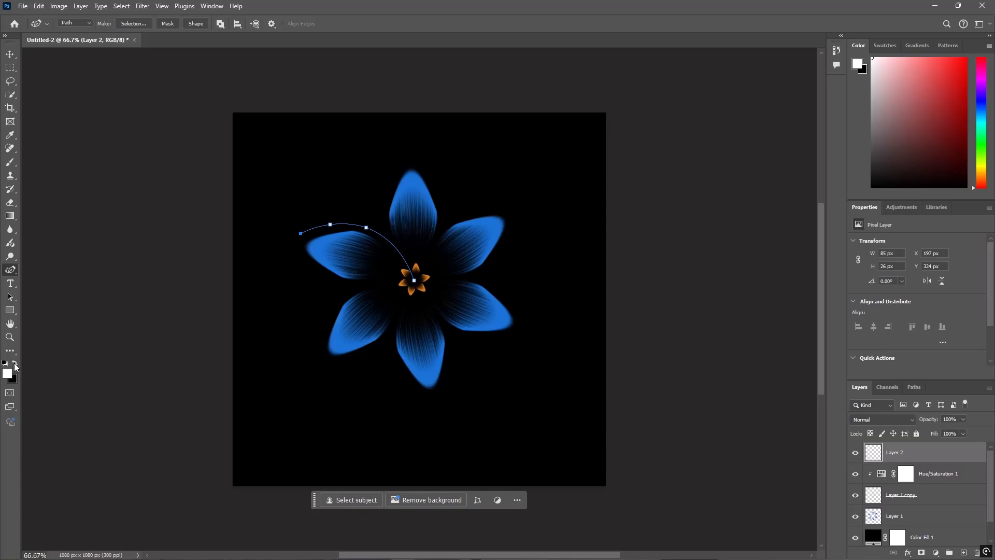
{"action": "left_click", "coordinate": [12, 164]}
{"action": "left_click", "coordinate": [75, 24]}
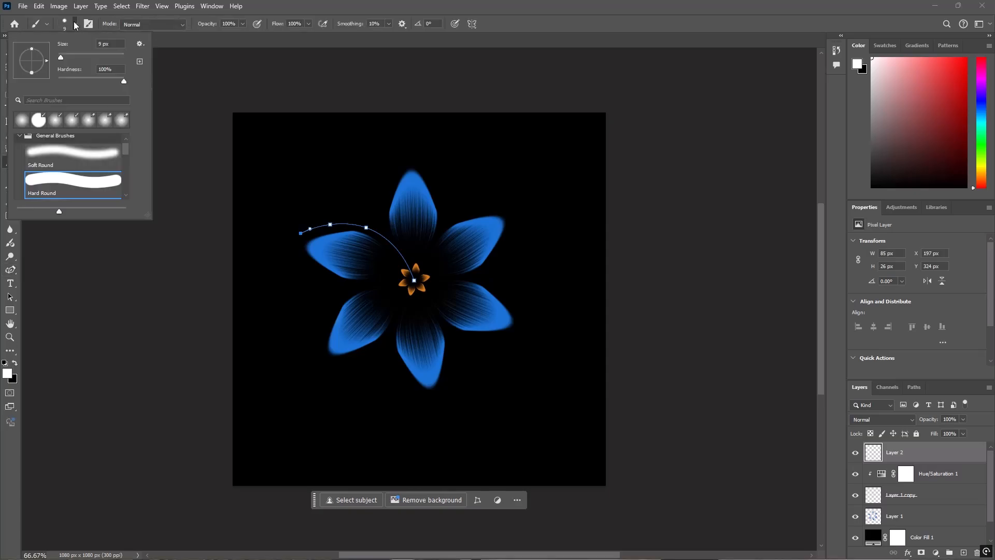
{"action": "left_click_drag", "start_coordinate": [103, 42], "coordinate": [78, 42]}
{"action": "type", "text": "7"}
{"action": "key", "text": "Return"}
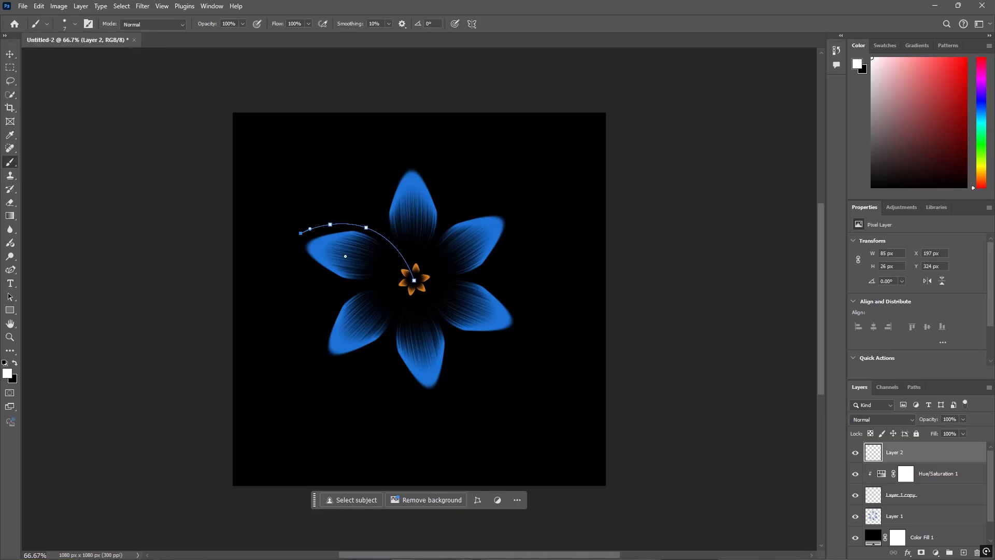
- Stroke the curved path with the Brush
{"action": "left_click", "coordinate": [11, 270]}
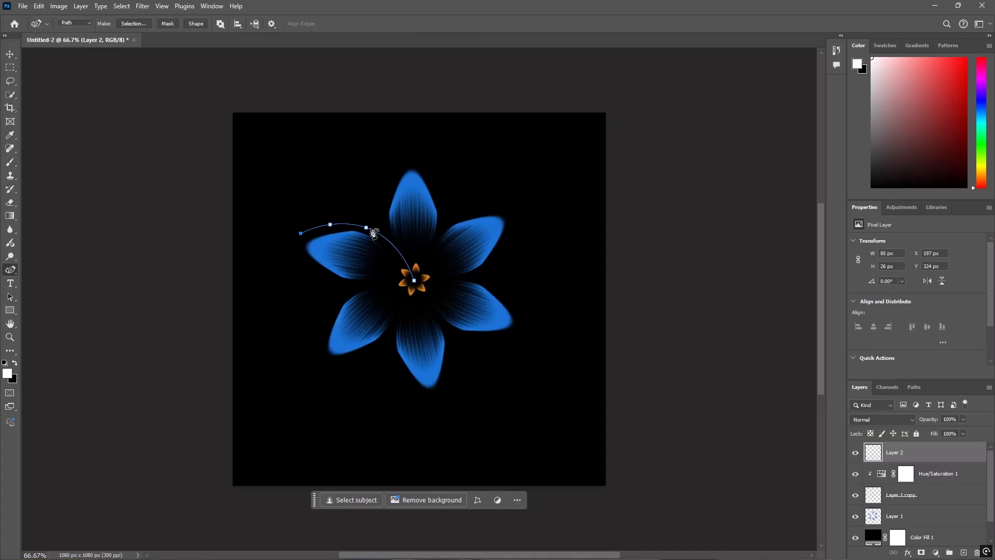
{"action": "right_click", "coordinate": [340, 224]}
{"action": "left_click", "coordinate": [371, 309]}
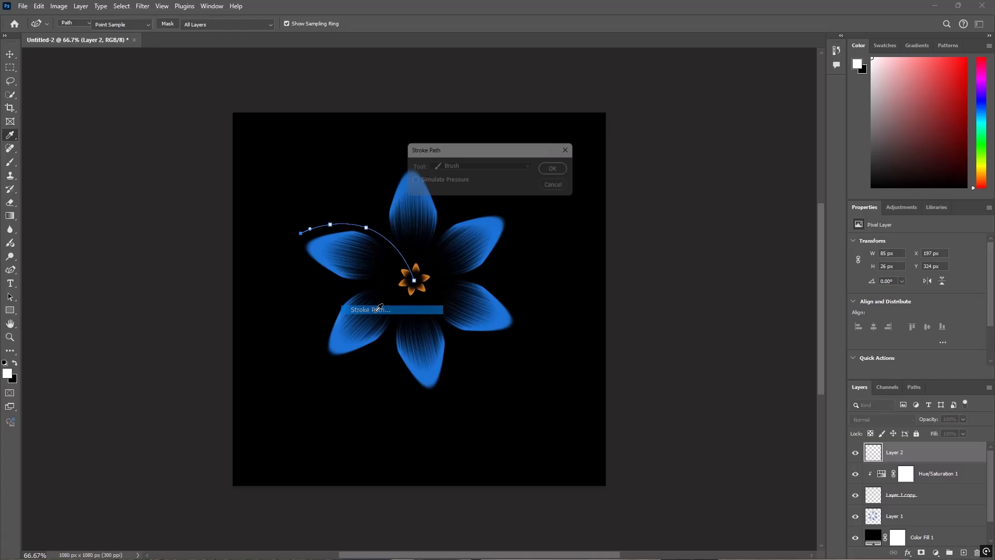
{"action": "left_click", "coordinate": [558, 169]}
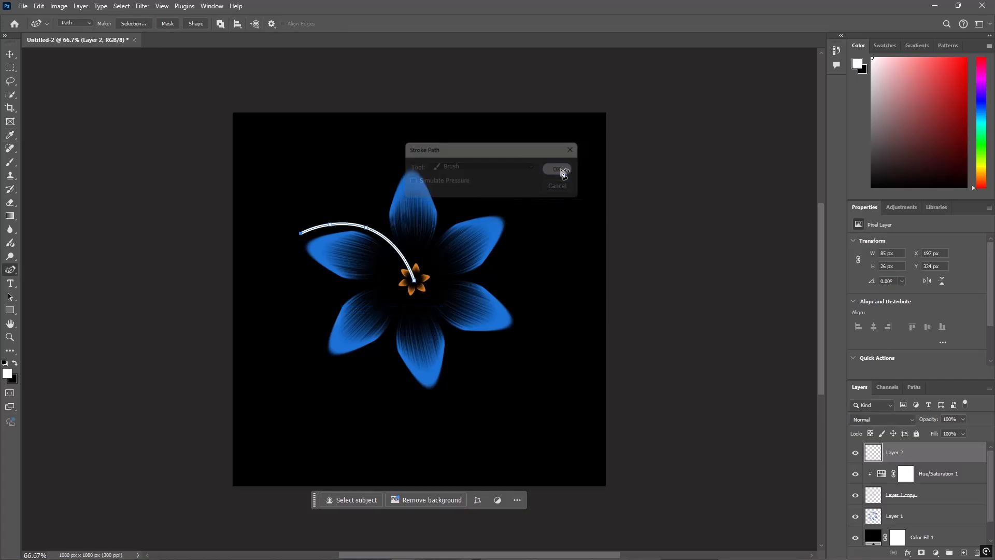
- Slightly scale the white stroke on Layer 2 so that its inner end sits at the flower's centre
{"action": "left_click", "coordinate": [10, 54]}
{"action": "key", "text": "ctrl+t"}
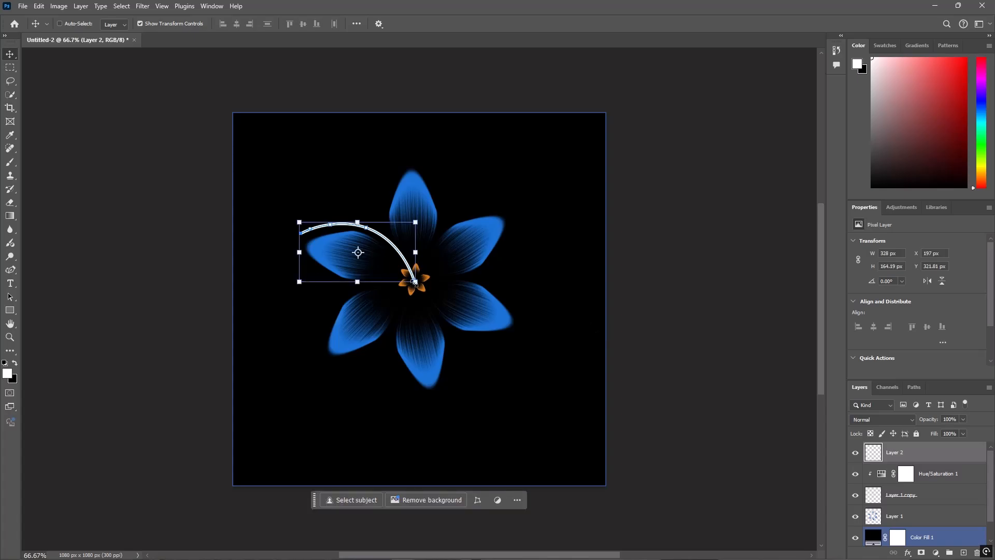
{"action": "left_click_drag", "start_coordinate": [415, 283], "coordinate": [413, 279]}
{"action": "key", "text": "Return"}
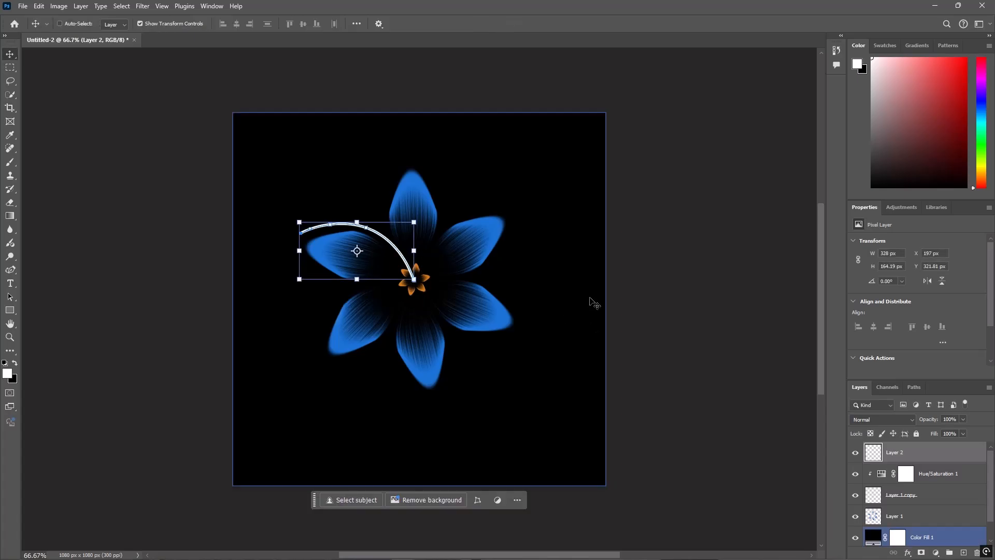
- Add another new layer above Layer 2 and delete the stroked path
{"action": "left_click", "coordinate": [10, 269]}
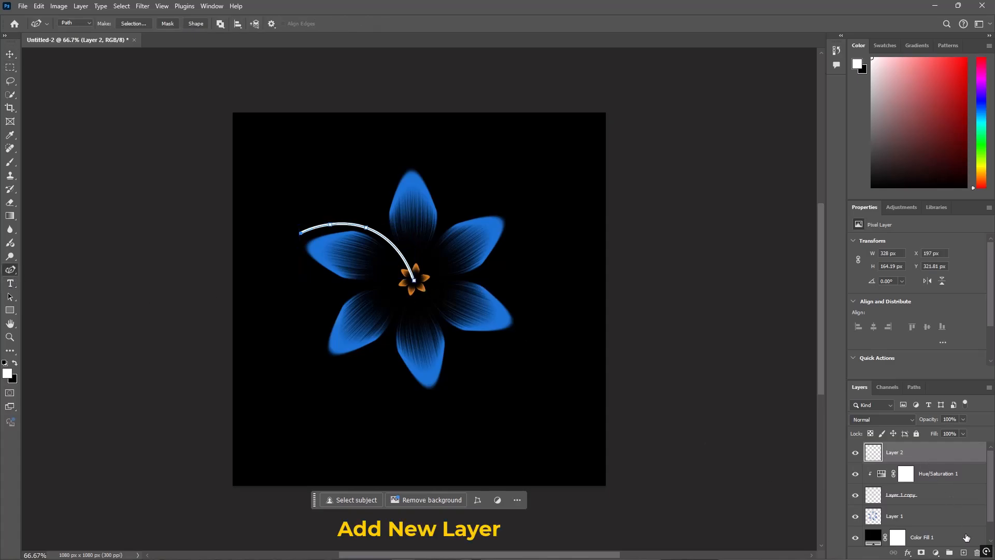
{"action": "left_click", "coordinate": [964, 552]}
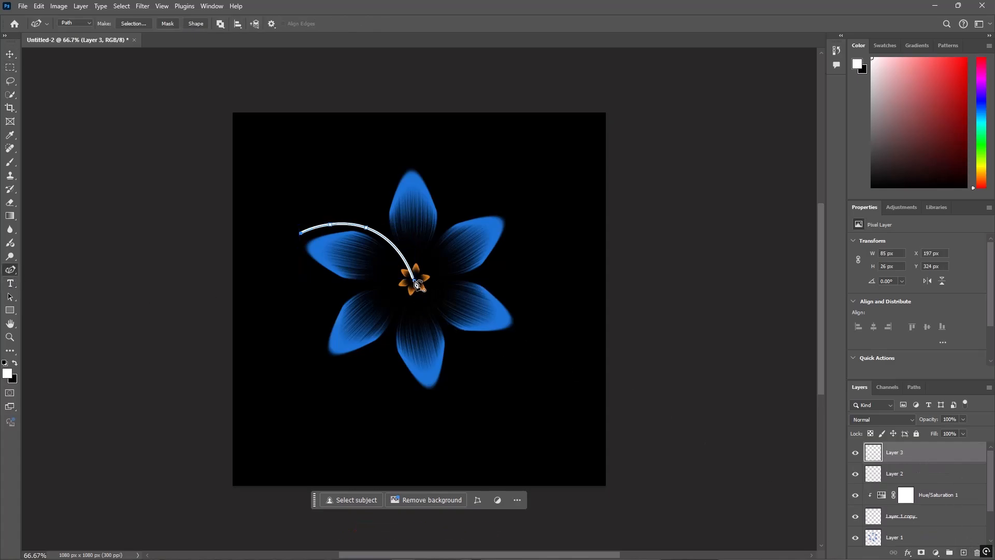
{"action": "right_click", "coordinate": [417, 285]}
{"action": "left_click", "coordinate": [435, 308]}
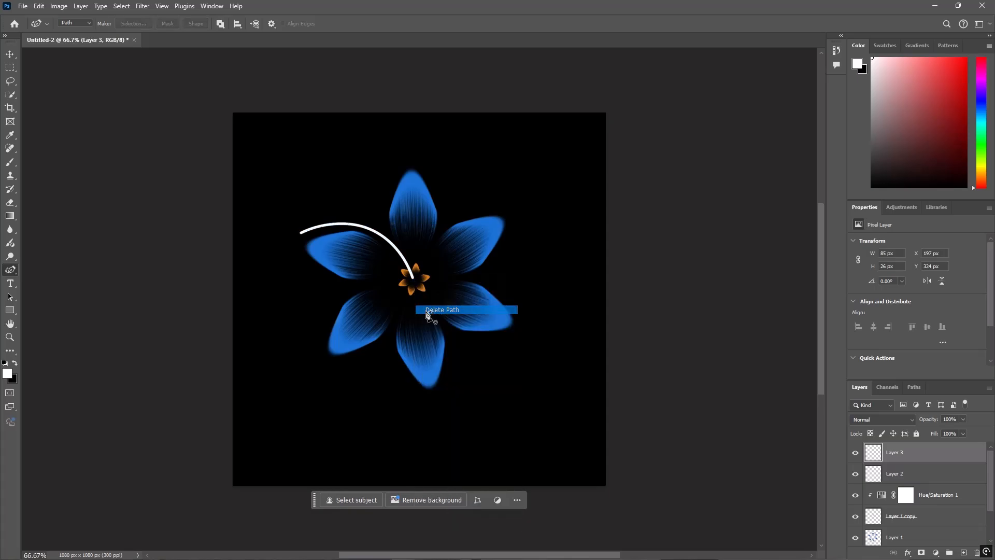
- Draw a second curved path on Layer 3 from the flower's centre leftward across the lower edge of the left petal
{"action": "left_click", "coordinate": [413, 279]}
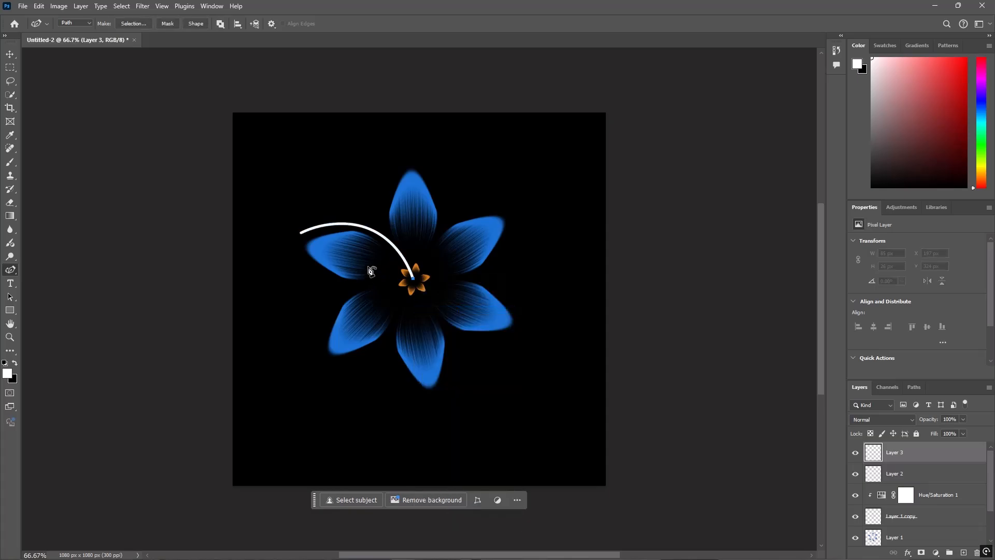
{"action": "left_click", "coordinate": [329, 270]}
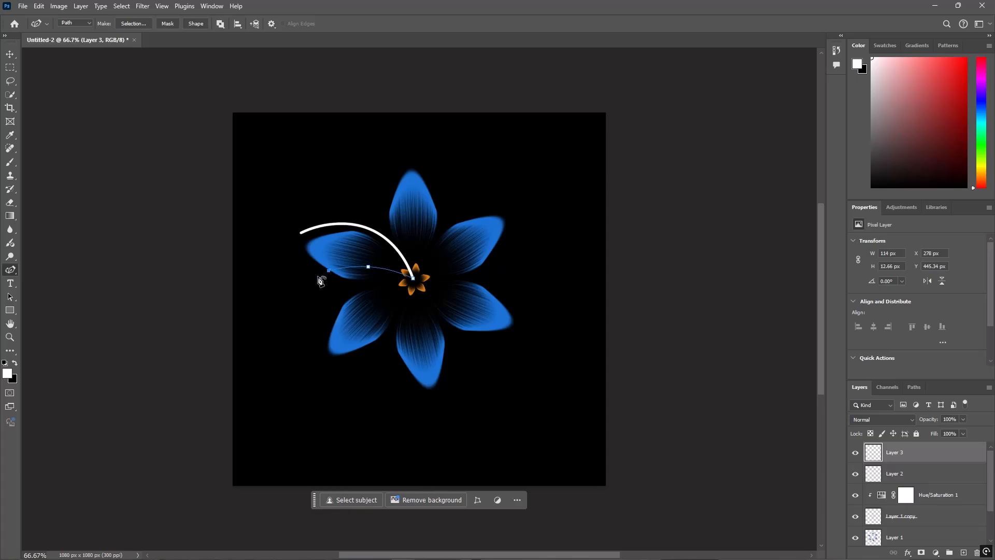
{"action": "left_click", "coordinate": [314, 279]}
{"action": "key", "text": "Delete"}
{"action": "left_click", "coordinate": [319, 276]}
- Stroke the second stamen path with the Brush, without simulated pressure, and delete the path
{"action": "right_click", "coordinate": [343, 269]}
{"action": "left_click", "coordinate": [373, 352]}
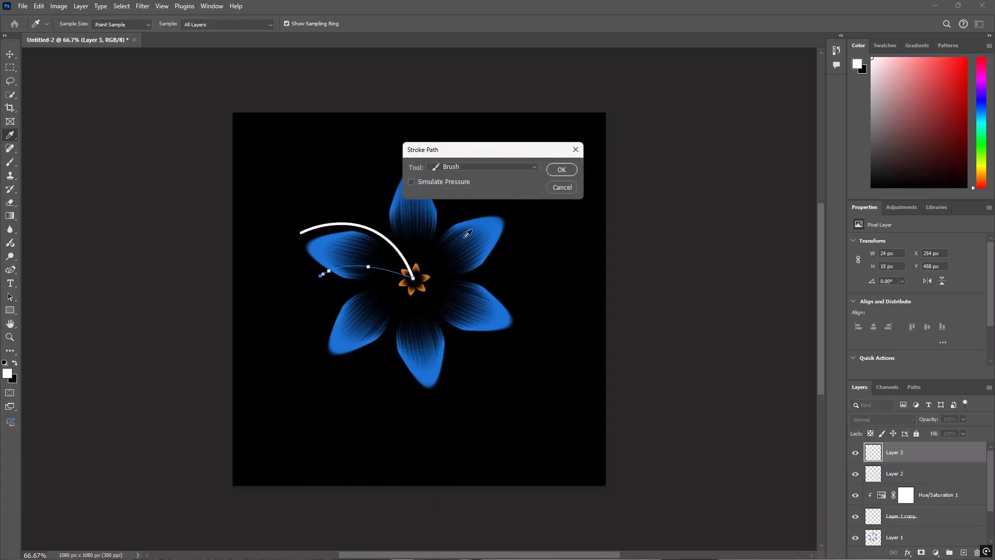
{"action": "left_click", "coordinate": [562, 170]}
{"action": "right_click", "coordinate": [396, 261]}
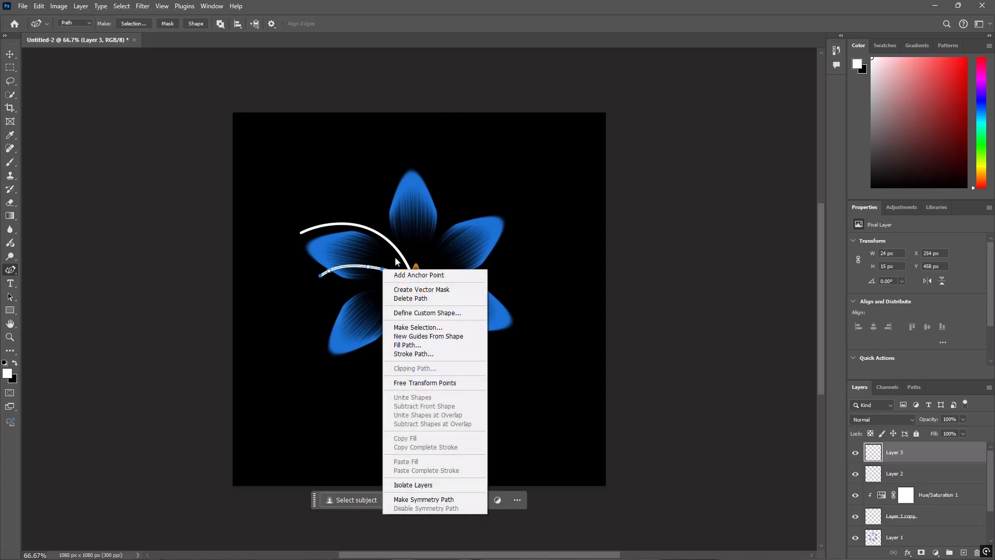
{"action": "left_click", "coordinate": [409, 298]}
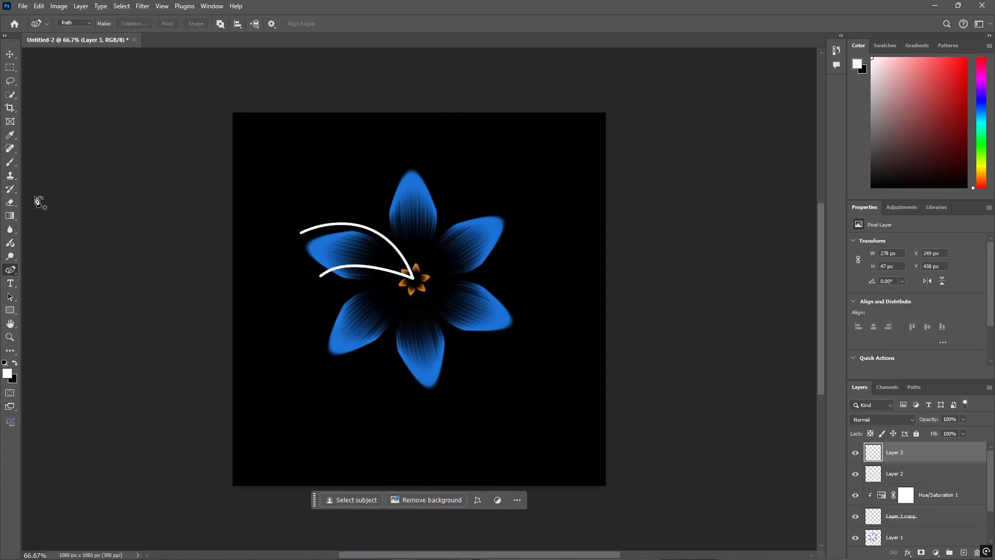
- Draw a white circle of about 27 px without outline on the outer end of the upper stamen
{"action": "right_click", "coordinate": [10, 311]}
{"action": "left_click", "coordinate": [33, 319]}
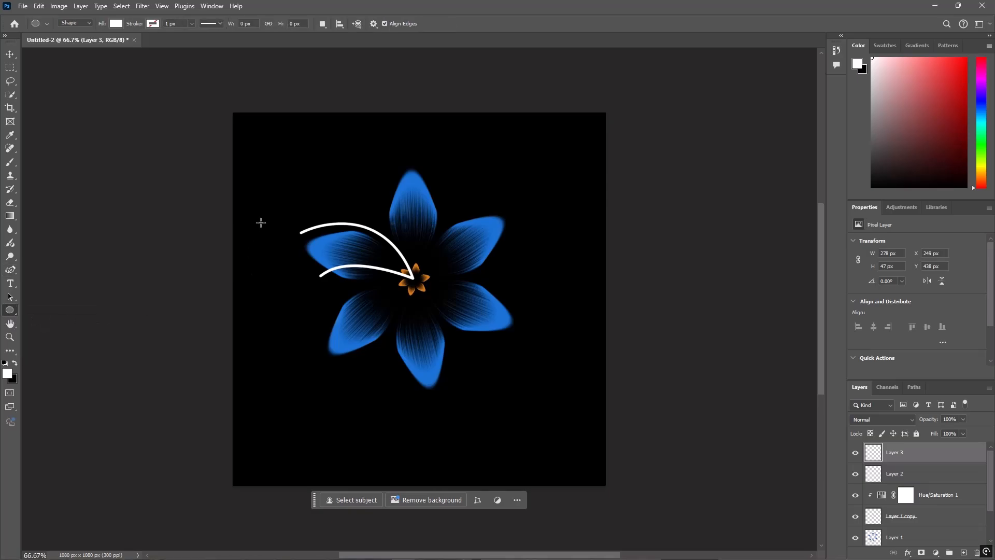
{"action": "left_click_drag", "start_coordinate": [260, 222], "coordinate": [298, 236]}
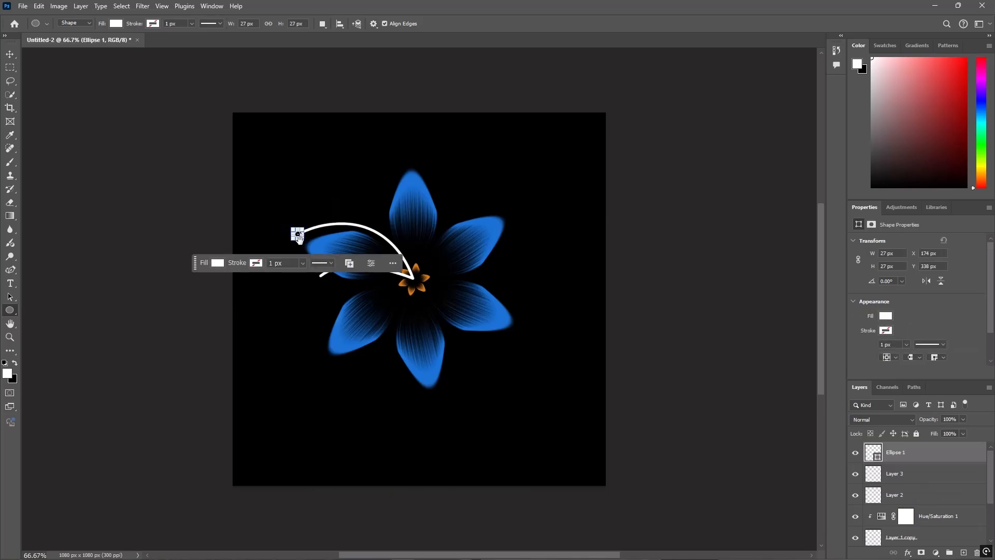
{"action": "left_click", "coordinate": [152, 25]}
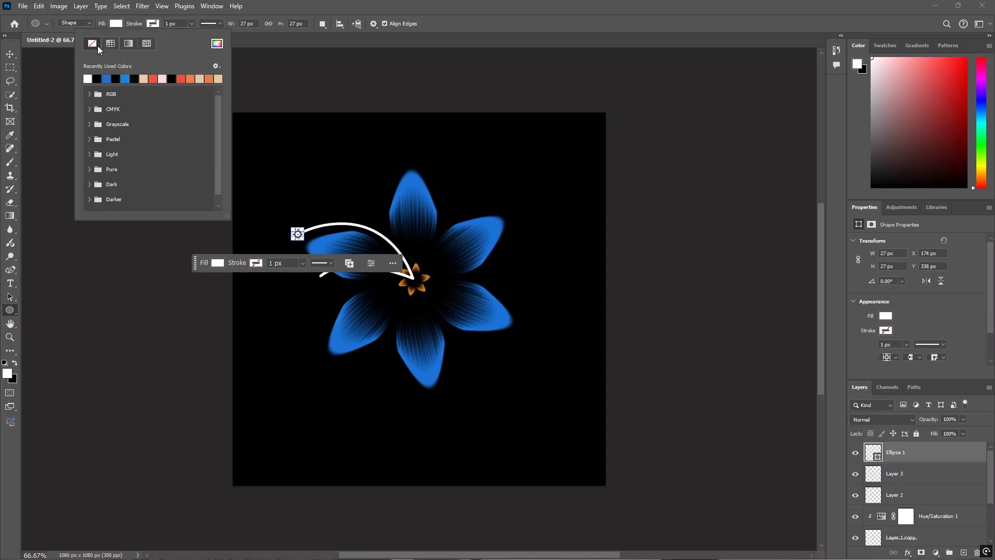
{"action": "left_click", "coordinate": [454, 1]}
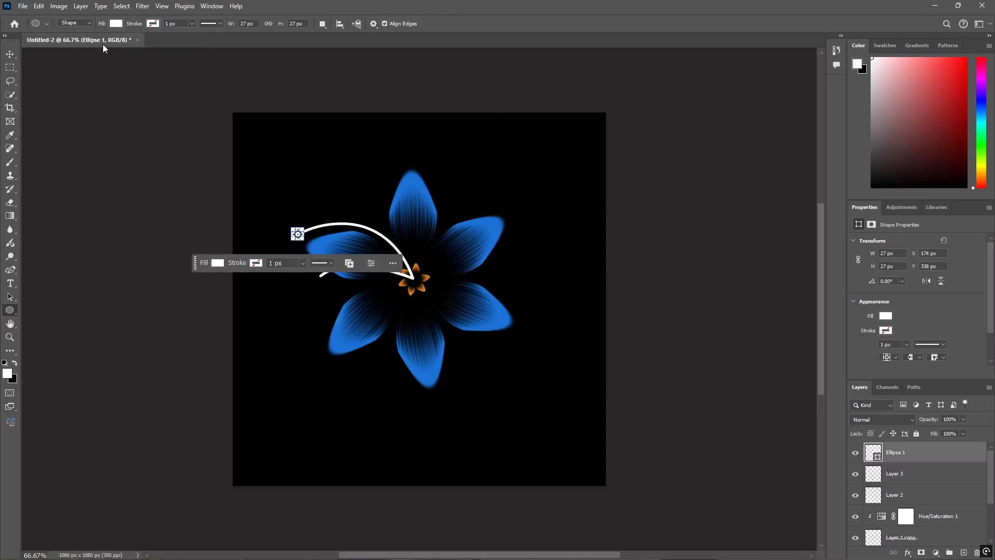
{"action": "left_click", "coordinate": [5, 54]}
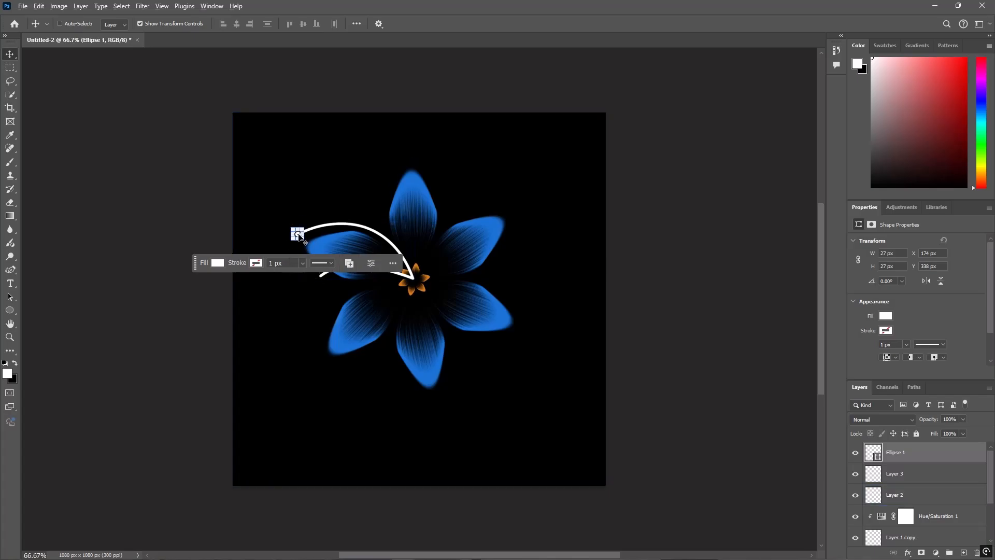
{"action": "key", "text": "ctrl+t"}
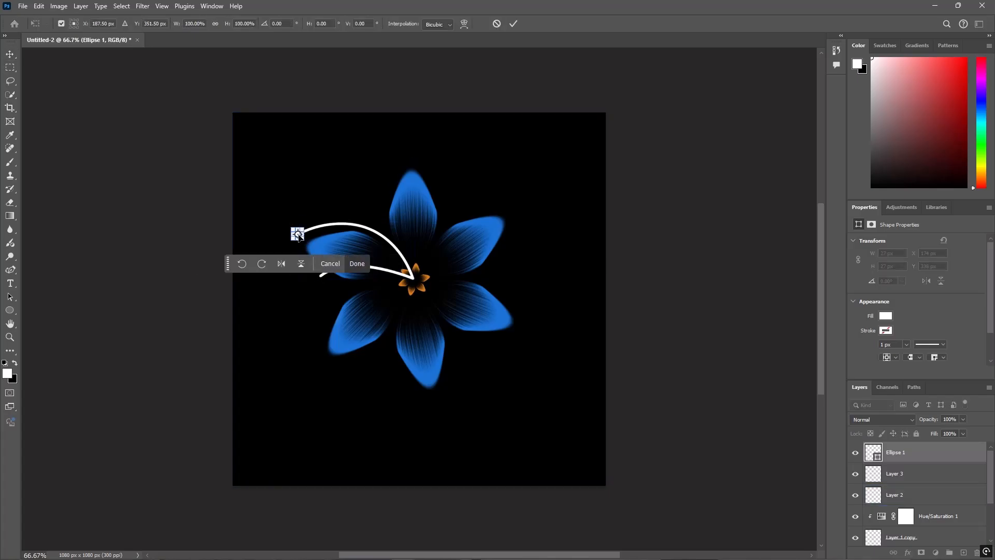
{"action": "left_click", "coordinate": [512, 24]}
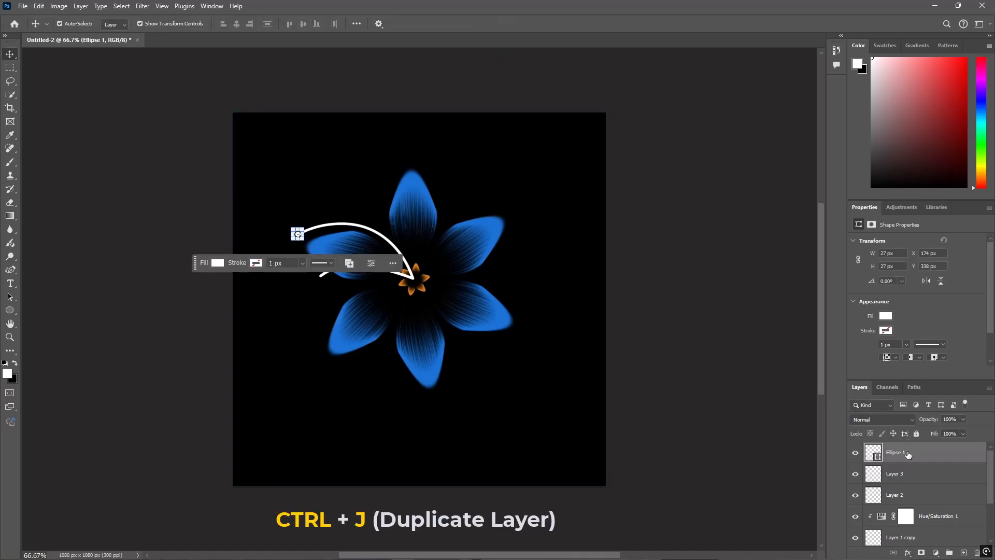
- Duplicate the circle layer and move the copy 48 px right and 124 px down to the lower stamen's outer end
{"action": "key", "text": "ctrl+j"}
{"action": "key", "text": "ctrl+t"}
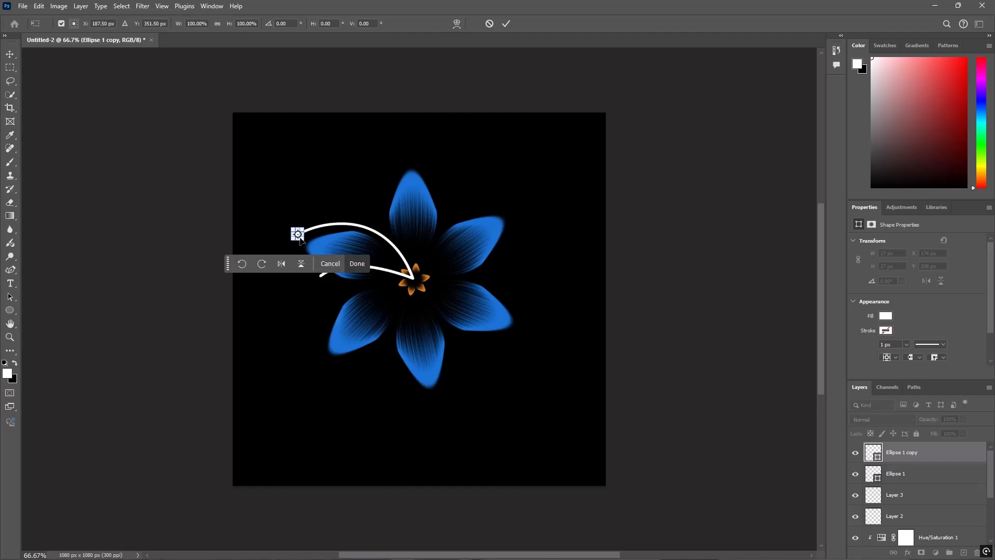
{"action": "left_click_drag", "start_coordinate": [300, 237], "coordinate": [317, 282]}
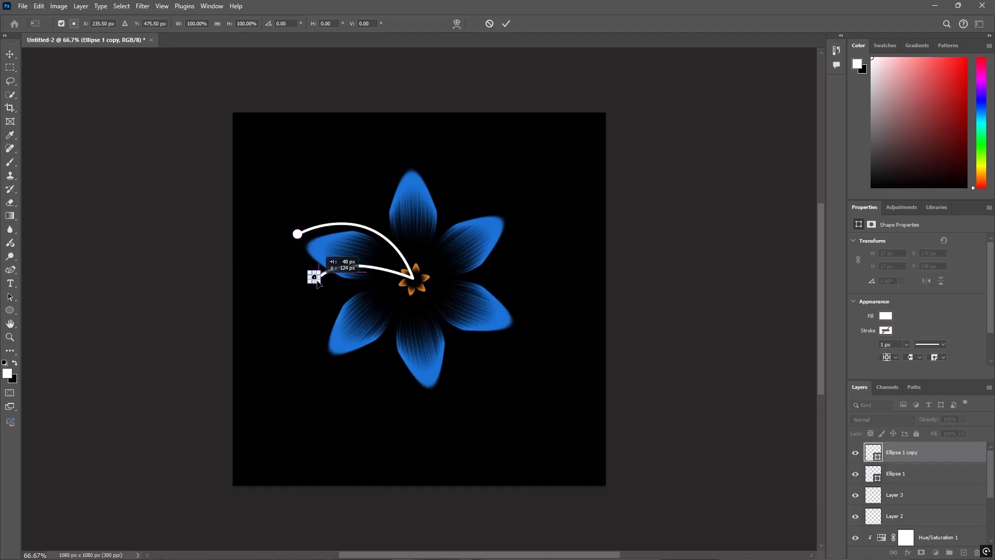
{"action": "left_click", "coordinate": [506, 24]}
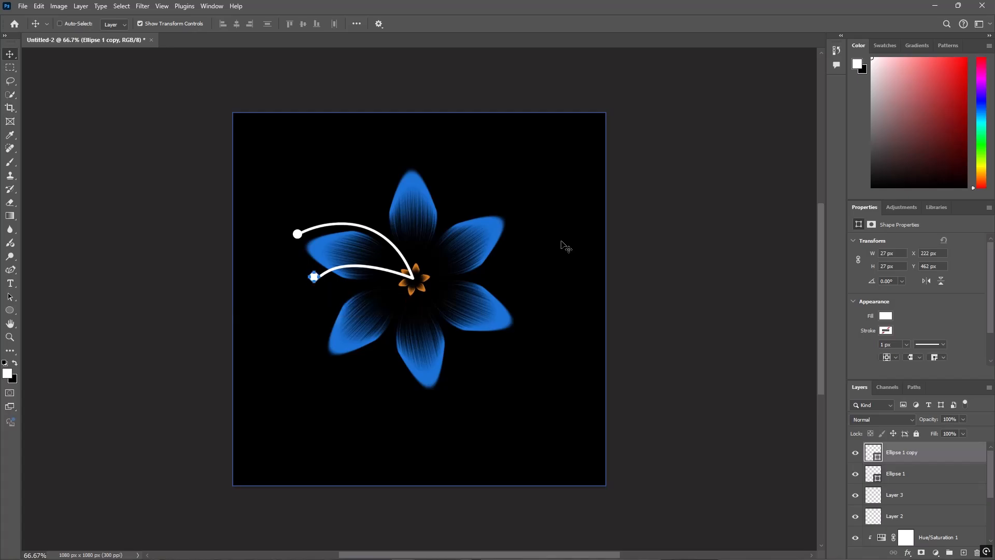
- Nudge the copied circle to X 226 px, Y 467 px so it centres on the lower stamen's tip
{"action": "key", "text": "Down"}
{"action": "key", "text": "Down"}
{"action": "key", "text": "Down"}
{"action": "key", "text": "Down"}
{"action": "key", "text": "Right"}
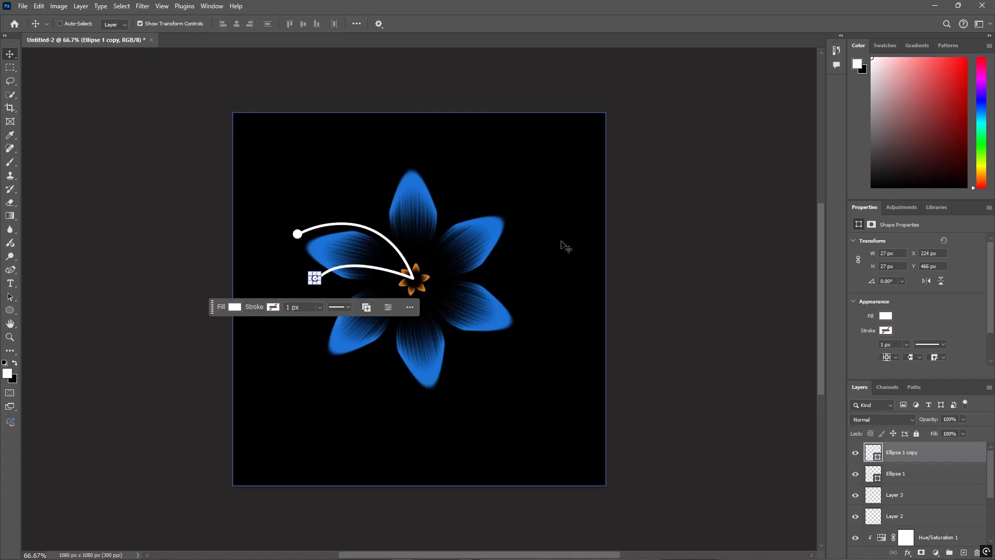
{"action": "key", "text": "Right"}
{"action": "key", "text": "Right"}
{"action": "key", "text": "Down"}
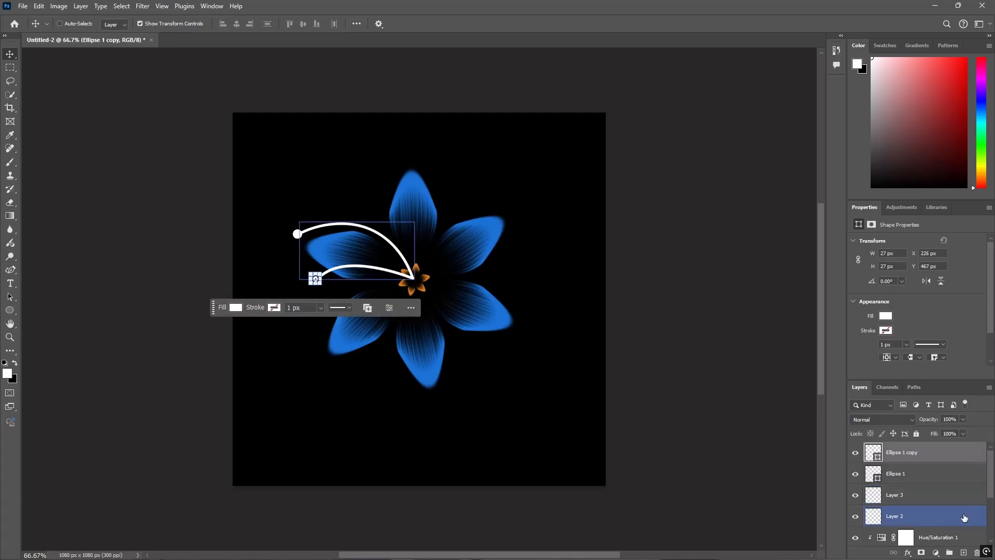
- Add an empty layer on top and merge all layers from Layer 1 up to it into one flower layer
{"action": "left_click", "coordinate": [963, 552]}
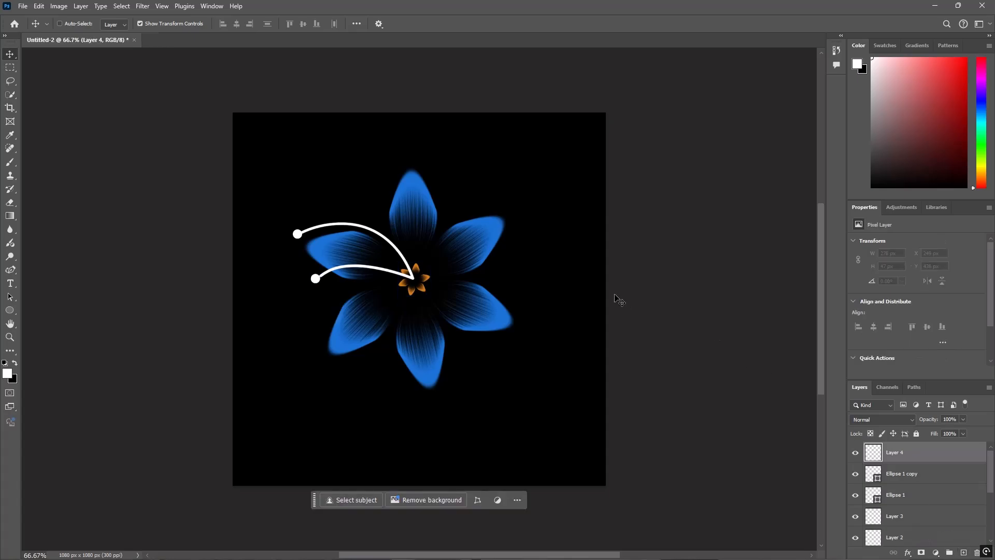
{"action": "scroll", "coordinate": [926, 470], "scroll_direction": "down", "scroll_amount": 2}
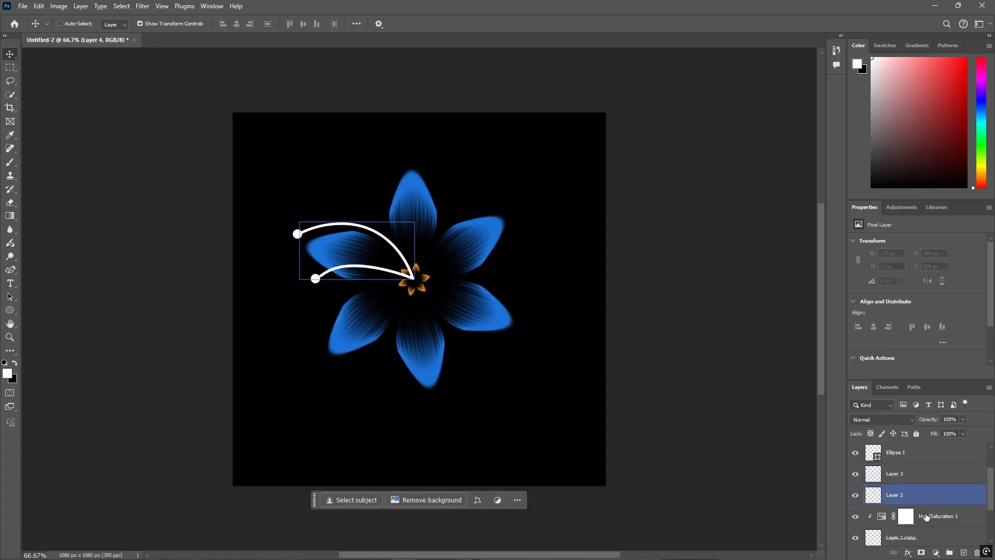
{"action": "scroll", "coordinate": [927, 493], "scroll_direction": "down", "scroll_amount": 1}
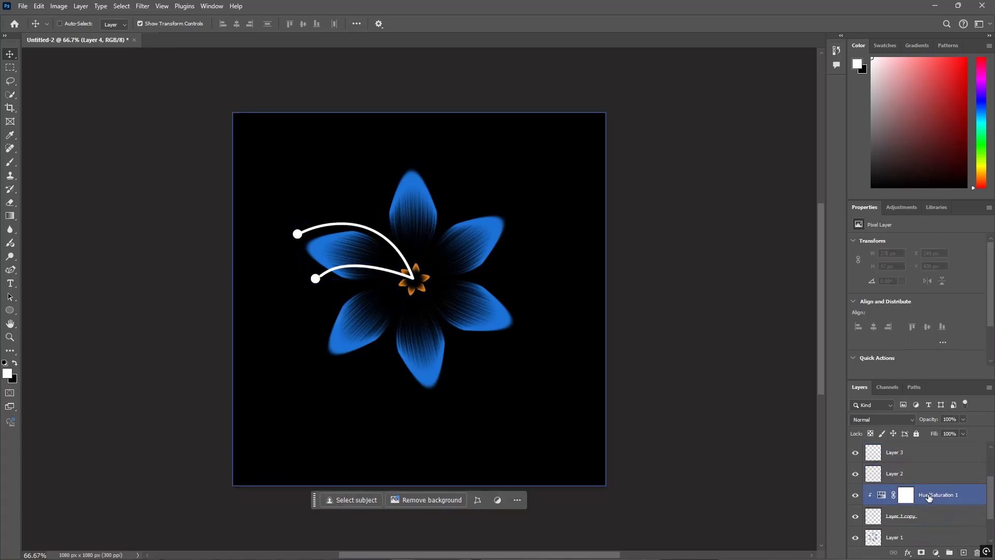
{"action": "left_click", "coordinate": [926, 528]}
{"action": "scroll", "coordinate": [926, 508], "scroll_direction": "up", "scroll_amount": 3}
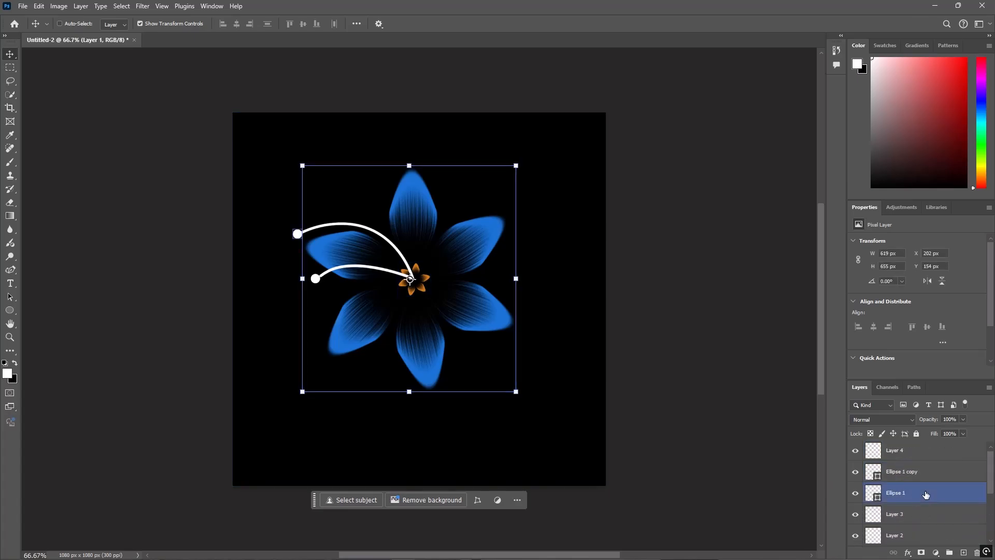
{"action": "left_click", "coordinate": [918, 455], "text": "shift"}
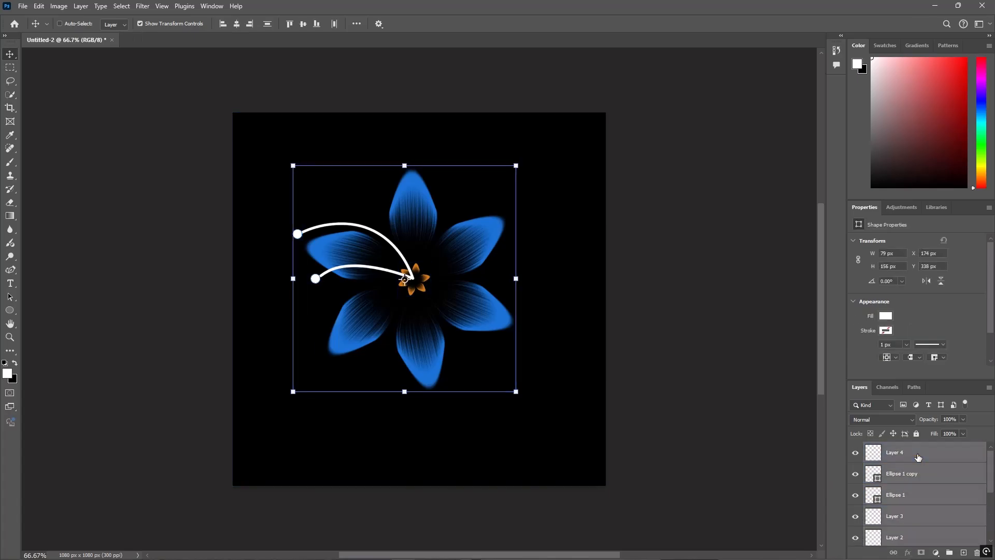
{"action": "right_click", "coordinate": [918, 456]}
{"action": "left_click", "coordinate": [904, 270]}
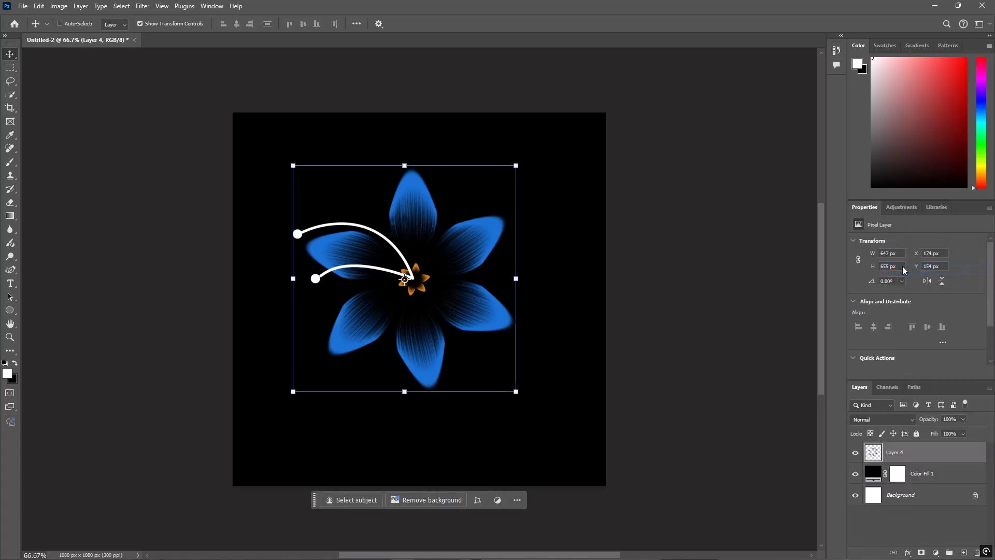
- Scale the merged flower down to about 486 by 492 px and move it toward the canvas's upper left
{"action": "key", "text": "ctrl+t"}
{"action": "left_click_drag", "start_coordinate": [518, 392], "coordinate": [460, 335]}
{"action": "left_click_drag", "start_coordinate": [418, 258], "coordinate": [409, 235]}
{"action": "left_click", "coordinate": [515, 26]}
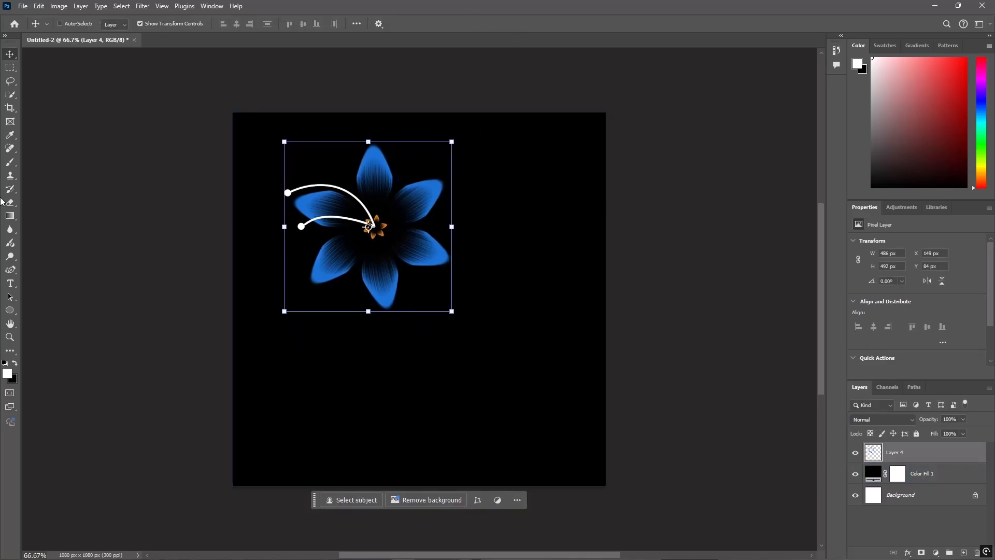
- Add a new layer for the stem and place it directly below the flower layer
{"action": "left_click", "coordinate": [12, 270]}
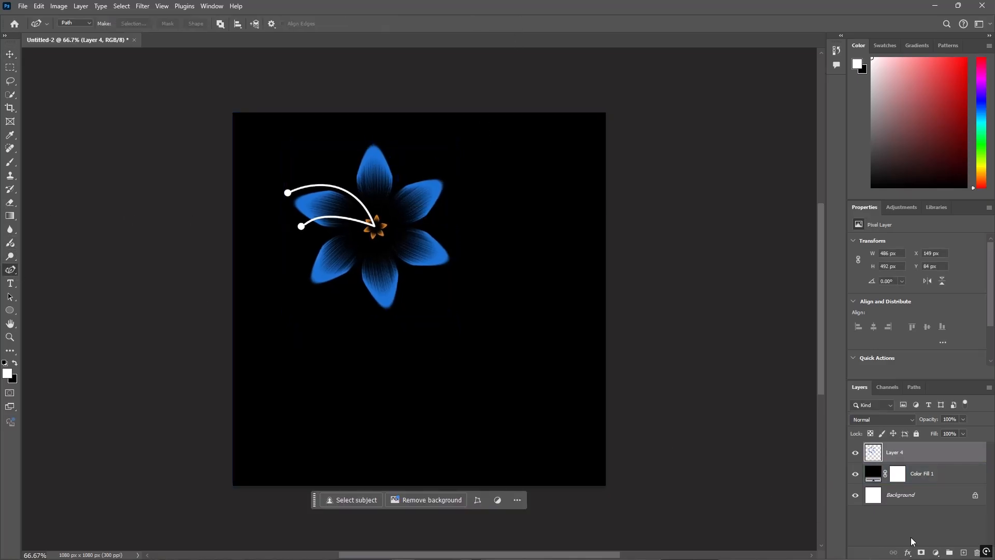
{"action": "left_click", "coordinate": [962, 553]}
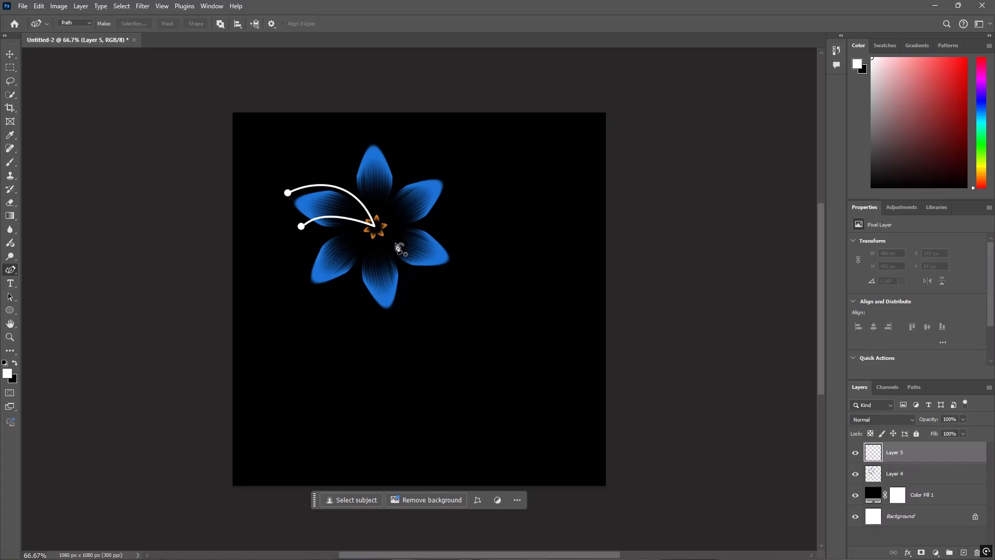
{"action": "left_click_drag", "start_coordinate": [947, 455], "coordinate": [948, 487]}
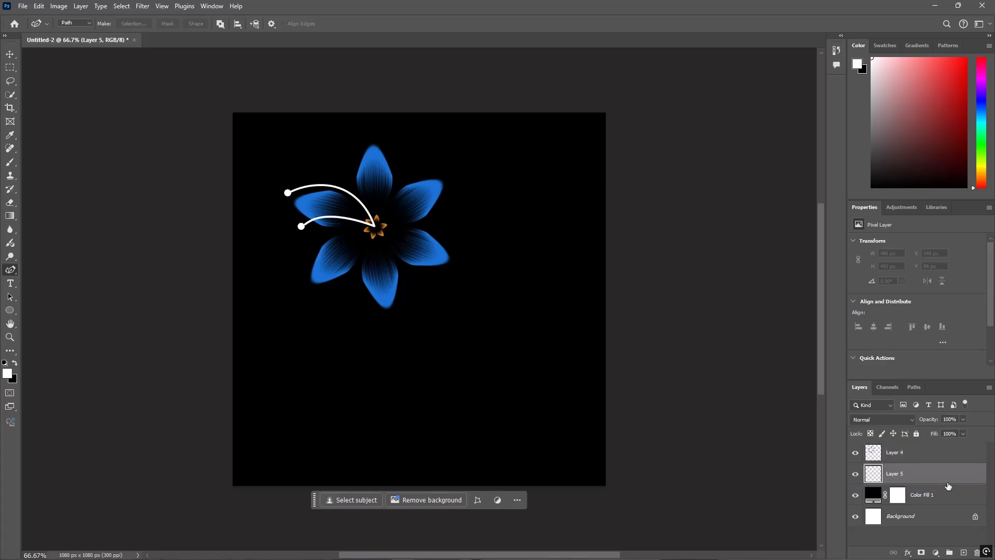
- Draw a curved stem path about 227 px wide and 584 px tall downward from the flower's centre and stroke it with the Brush
{"action": "left_click", "coordinate": [384, 239]}
{"action": "left_click", "coordinate": [448, 320]}
{"action": "left_click", "coordinate": [462, 403]}
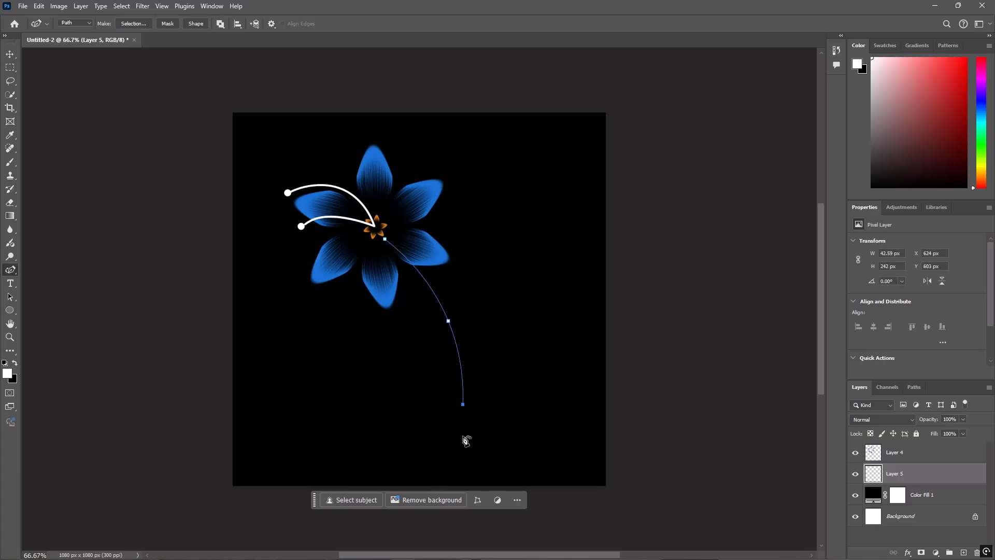
{"action": "left_click", "coordinate": [463, 441]}
{"action": "right_click", "coordinate": [454, 333]}
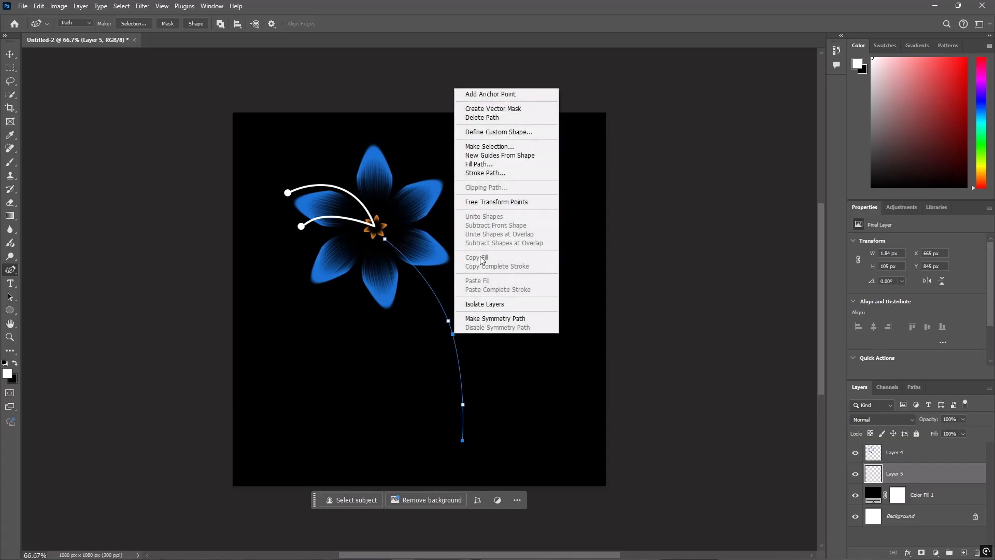
{"action": "left_click", "coordinate": [487, 174]}
{"action": "left_click", "coordinate": [564, 169]}
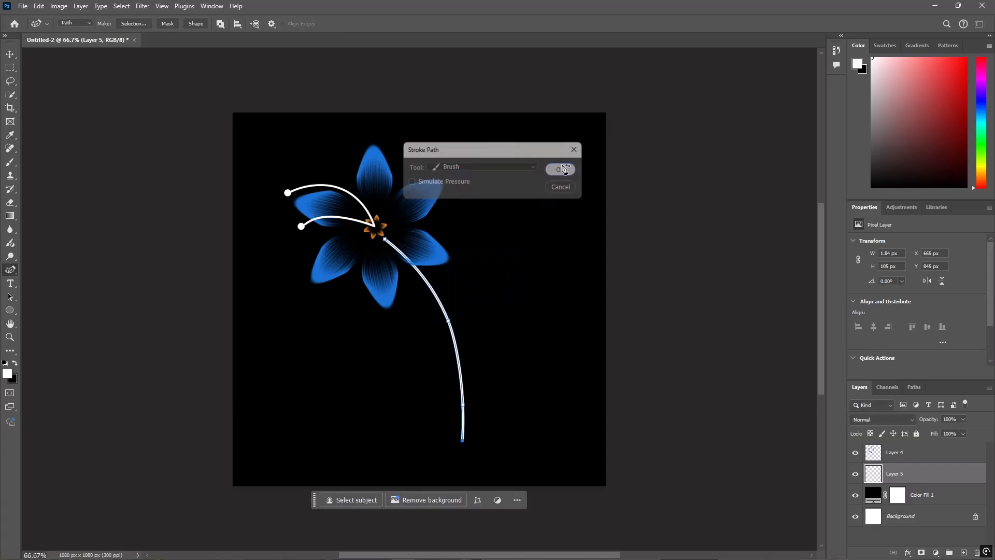
- Shift the stem stroke slightly left and scale it to about 95% width and 96% height, lowering its upper end
{"action": "key", "text": "v"}
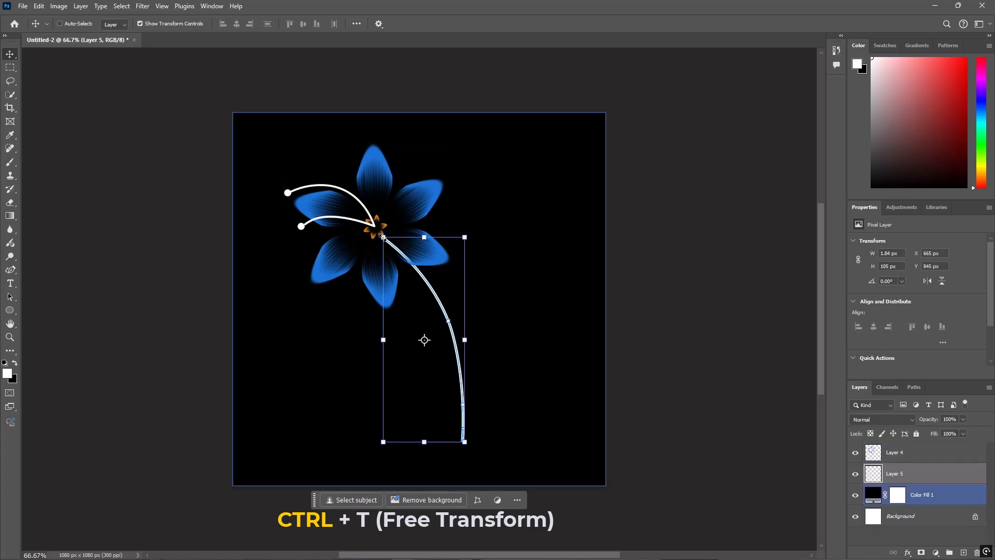
{"action": "left_click_drag", "start_coordinate": [433, 292], "coordinate": [425, 288]}
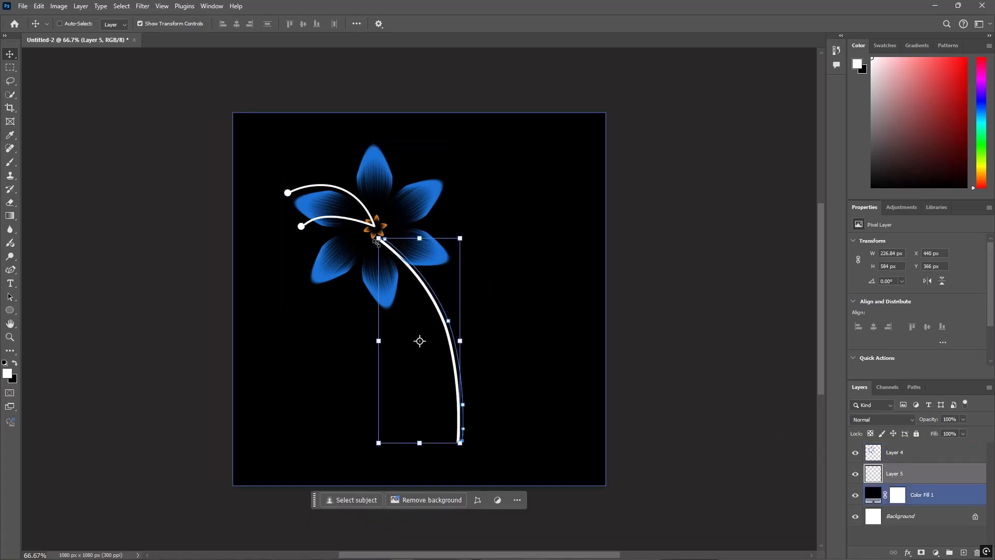
{"action": "left_click_drag", "start_coordinate": [379, 240], "coordinate": [384, 247]}
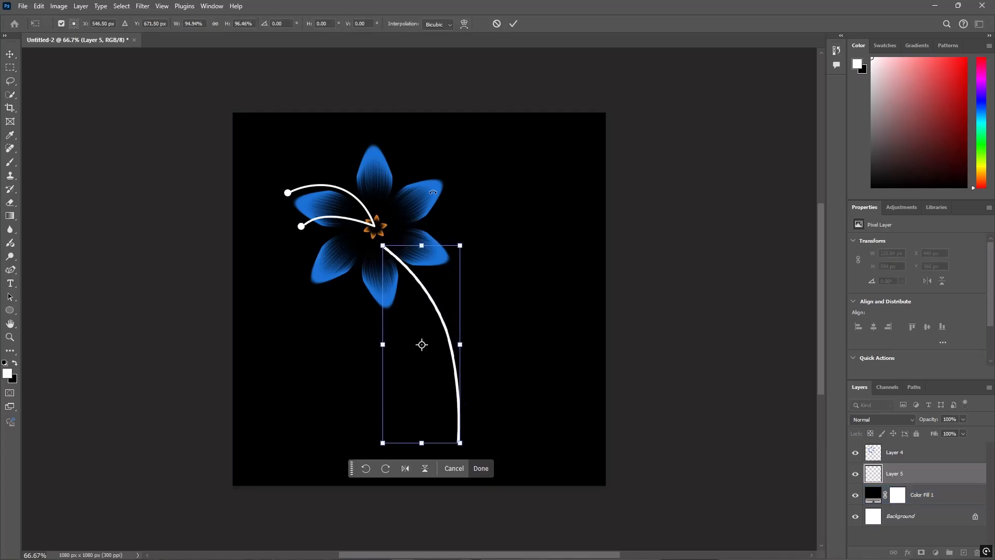
{"action": "left_click", "coordinate": [514, 23]}
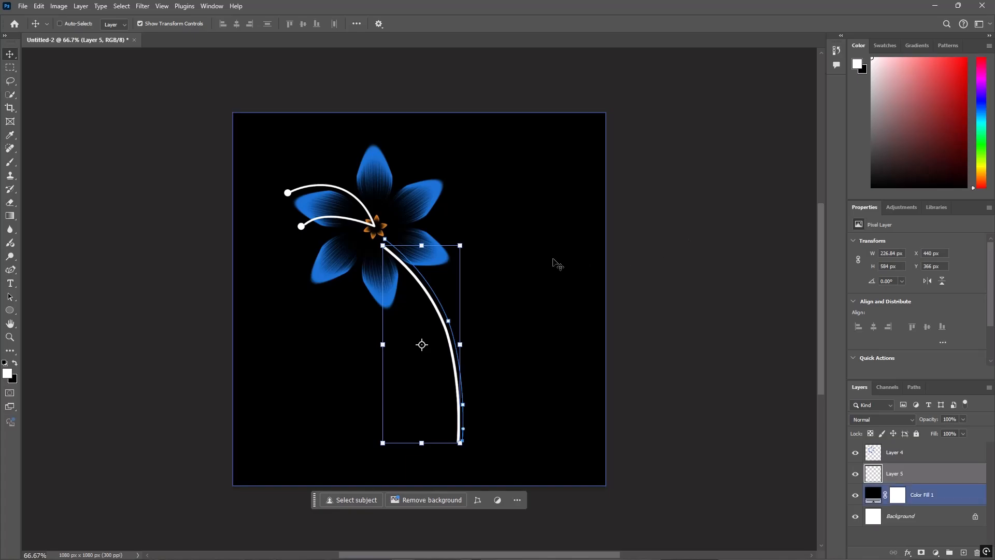
- Add a new layer above the stem layer and delete the leftover stem path
{"action": "left_click", "coordinate": [964, 552]}
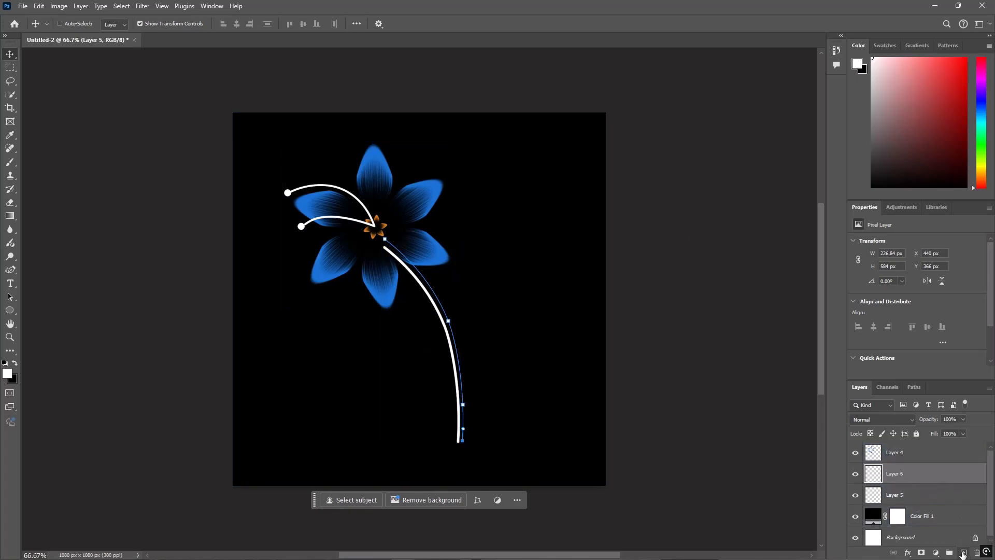
{"action": "right_click", "coordinate": [428, 285]}
{"action": "left_click", "coordinate": [12, 266]}
{"action": "left_click", "coordinate": [11, 270]}
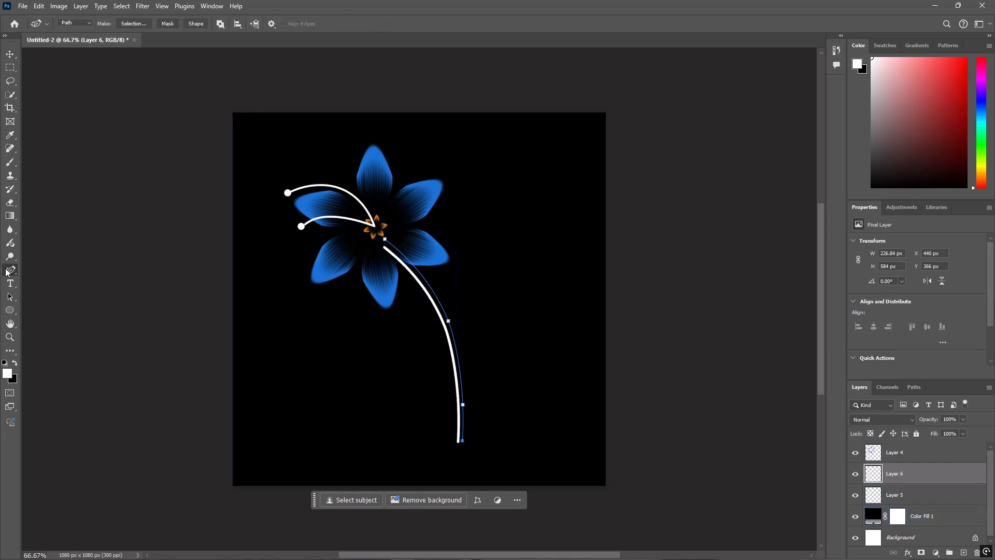
{"action": "right_click", "coordinate": [402, 256]}
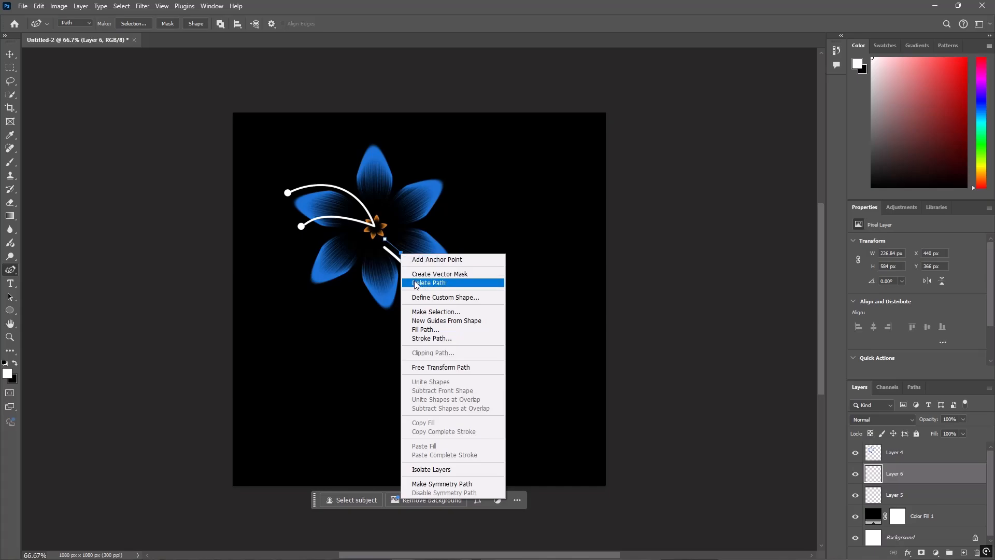
{"action": "left_click", "coordinate": [435, 282]}
{"action": "left_click", "coordinate": [11, 53]}
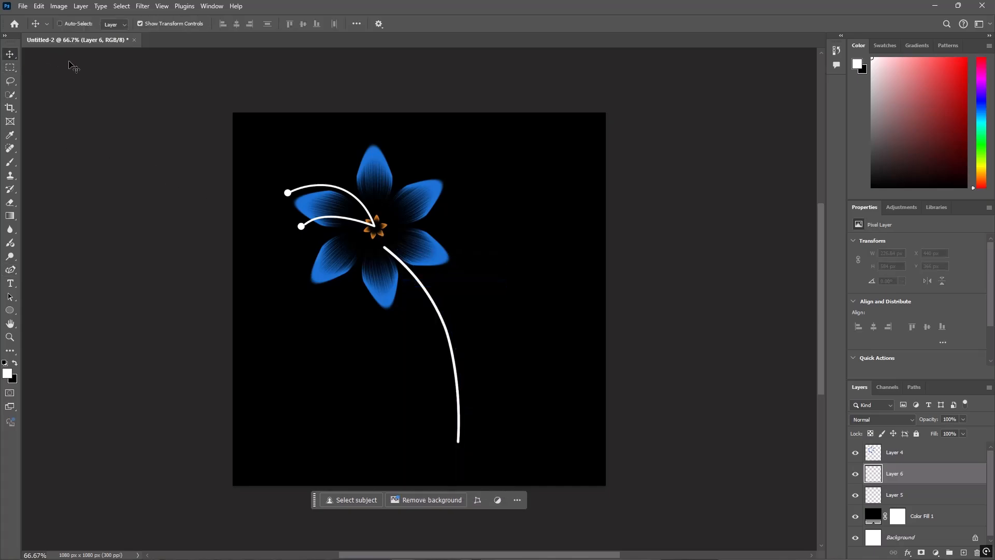
- Move the stem about 6 px left and 37 px up so its upper end reaches the flower's centre
{"action": "left_click", "coordinate": [916, 496]}
{"action": "key", "text": "ctrl+t"}
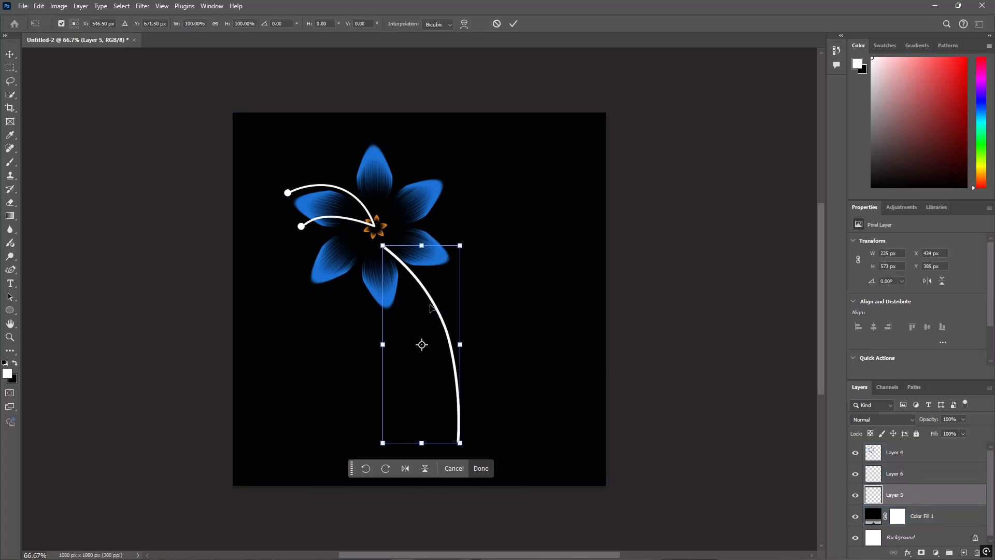
{"action": "left_click_drag", "start_coordinate": [430, 307], "coordinate": [428, 290]}
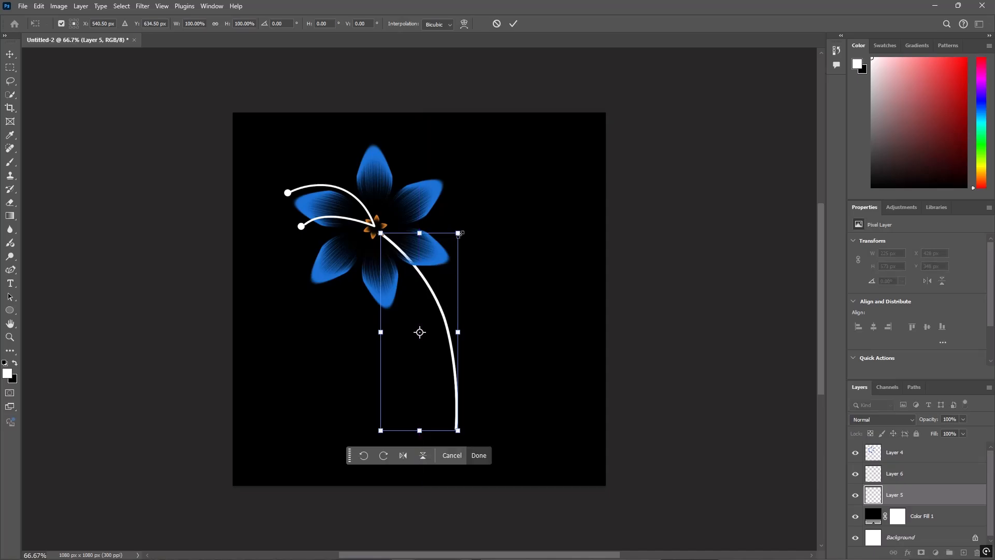
{"action": "left_click", "coordinate": [514, 25]}
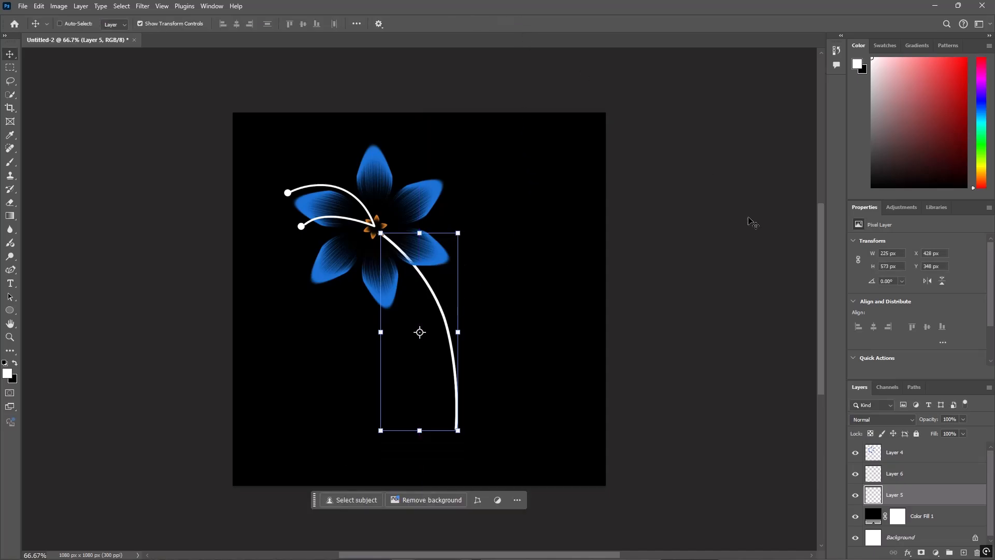
- Erase the upper part of the stem that overlaps the lower-right petal, using a 125 px Eraser on the stem layer
{"action": "key", "text": "alt+bracketleft"}
{"action": "key", "text": "alt+bracketright"}
{"action": "key", "text": "alt+bracketright"}
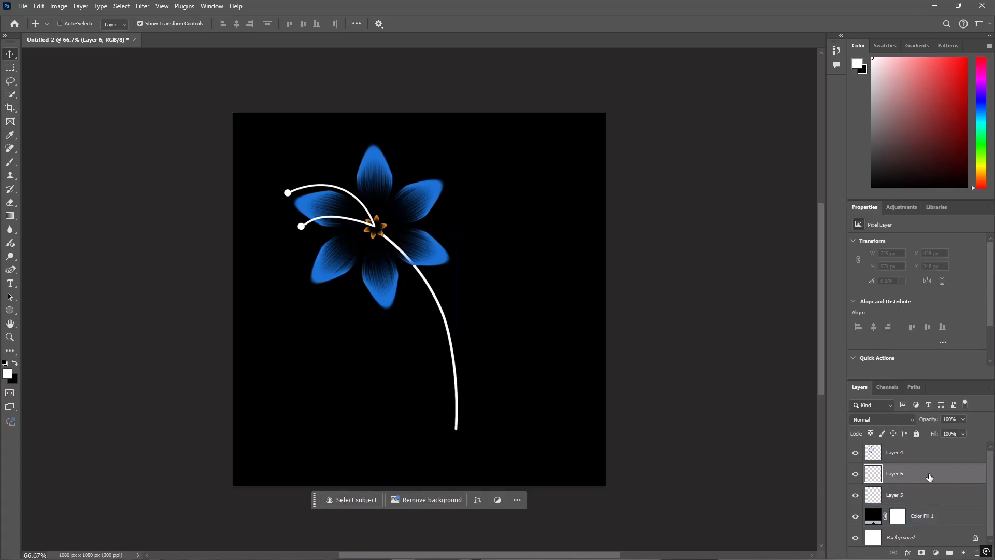
{"action": "left_click", "coordinate": [10, 202]}
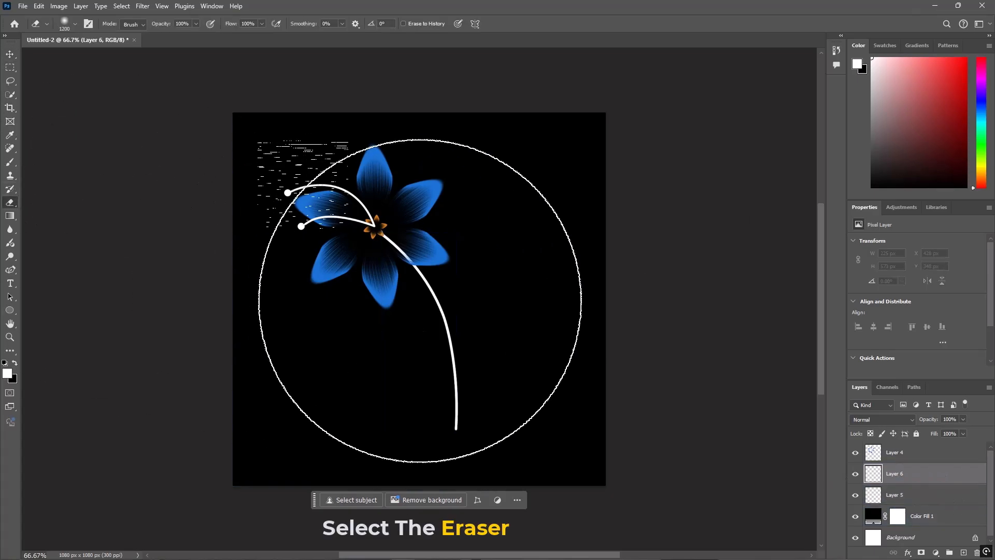
{"action": "key", "text": "bracketleft"}
{"action": "key", "text": "bracketleft"}
{"action": "key", "text": "bracketleft"}
{"action": "key", "text": "bracketleft"}
{"action": "key", "text": "bracketleft"}
{"action": "key", "text": "bracketleft"}
{"action": "key", "text": "bracketleft"}
{"action": "key", "text": "bracketleft"}
{"action": "key", "text": "bracketleft"}
{"action": "key", "text": "bracketleft"}
{"action": "key", "text": "bracketleft"}
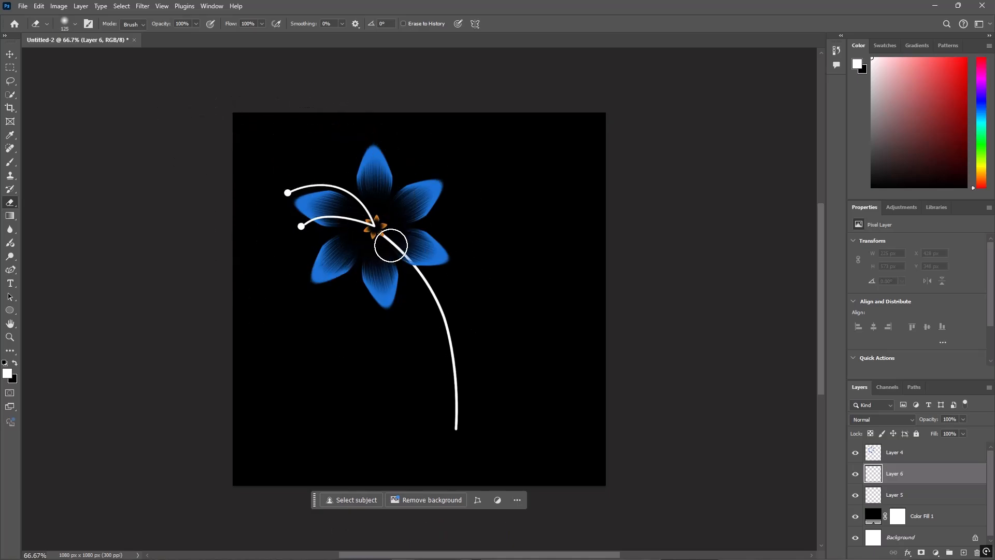
{"action": "left_click", "coordinate": [891, 492]}
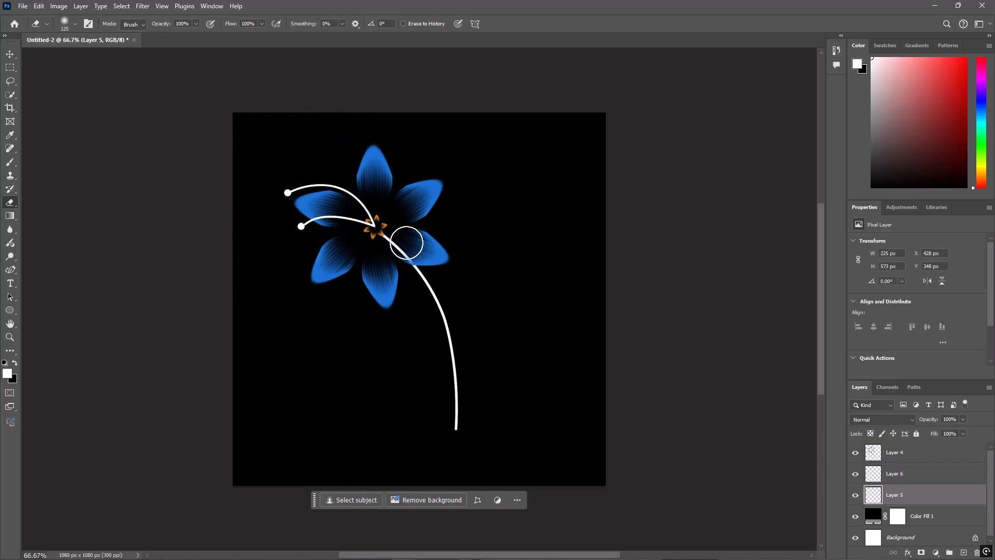
{"action": "mouse_move", "coordinate": [411, 248]}
{"action": "left_mouse_down"}
{"action": "mouse_move", "coordinate": [396, 233]}
{"action": "mouse_move", "coordinate": [410, 242]}
{"action": "left_mouse_up"}
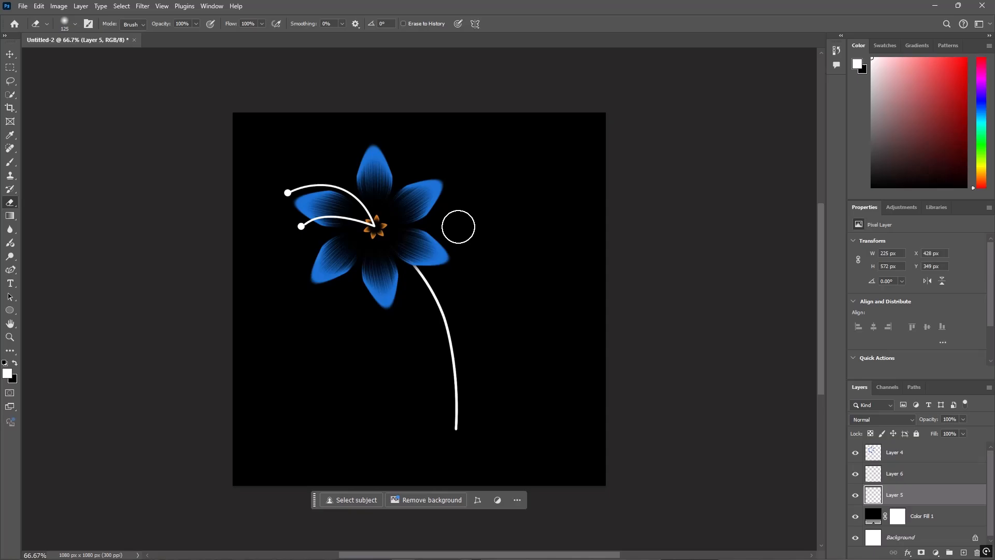
- Delete the empty layer between the flower and stem layers
{"action": "left_click", "coordinate": [10, 54]}
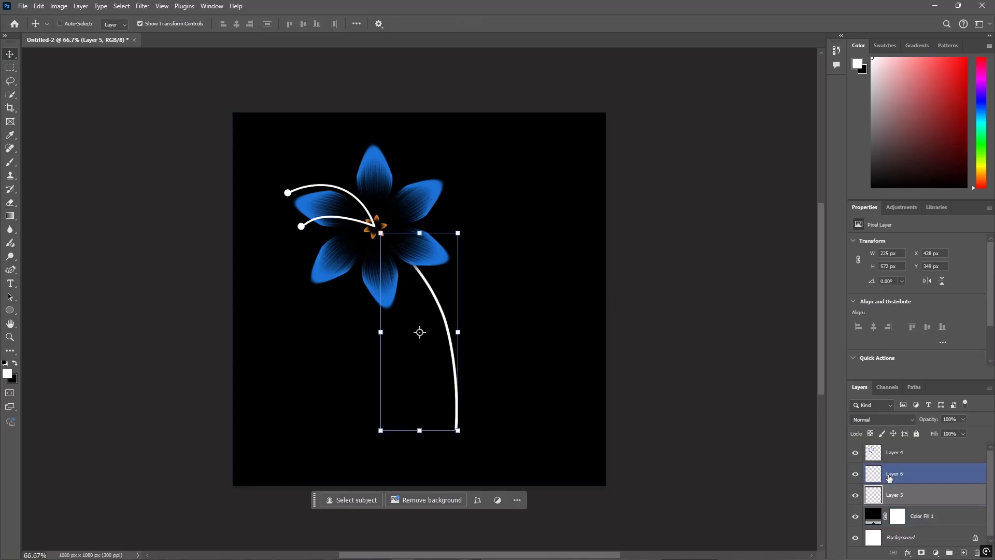
{"action": "left_click", "coordinate": [904, 482]}
{"action": "key", "text": "Delete"}
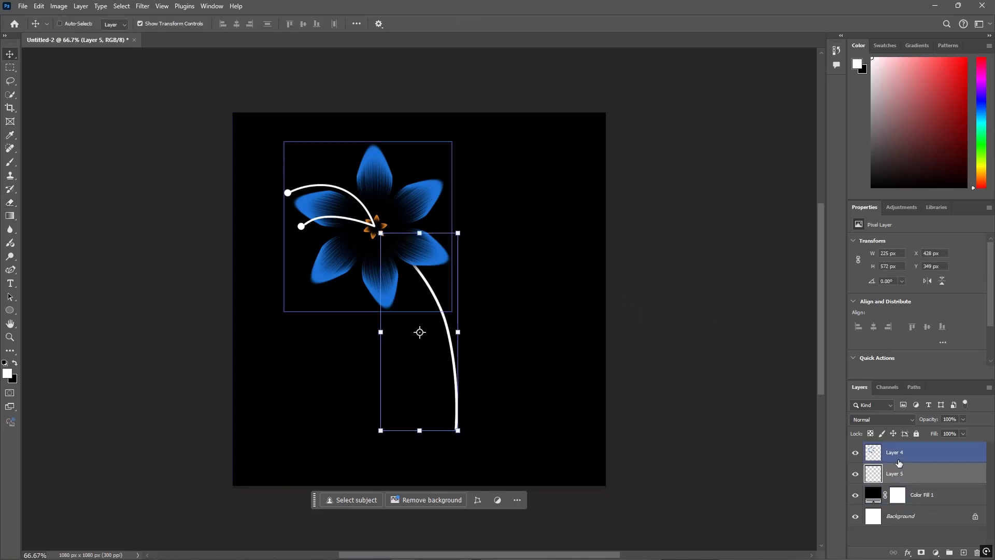
- Merge the flower and stem layers into one layer
{"action": "left_click", "coordinate": [898, 459], "text": "shift"}
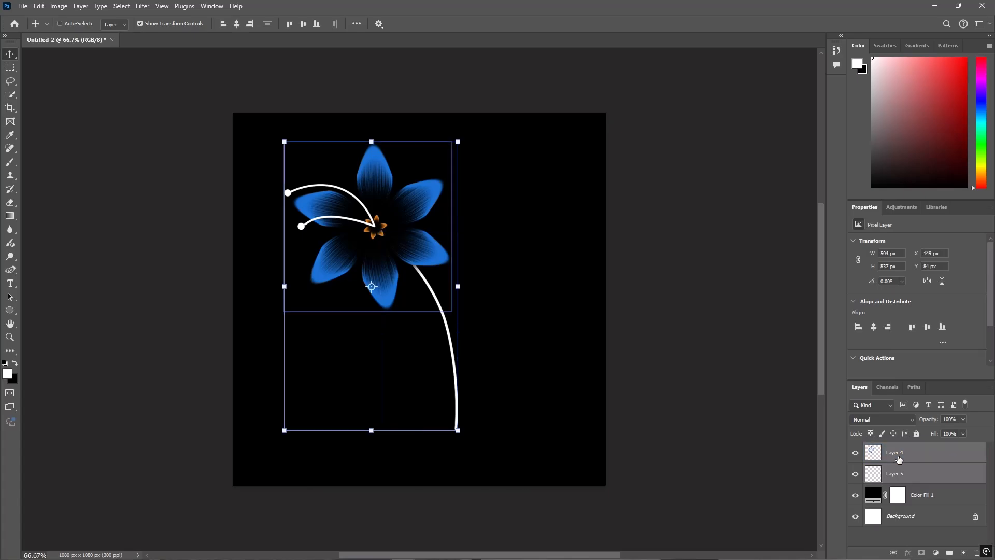
{"action": "right_click", "coordinate": [898, 458]}
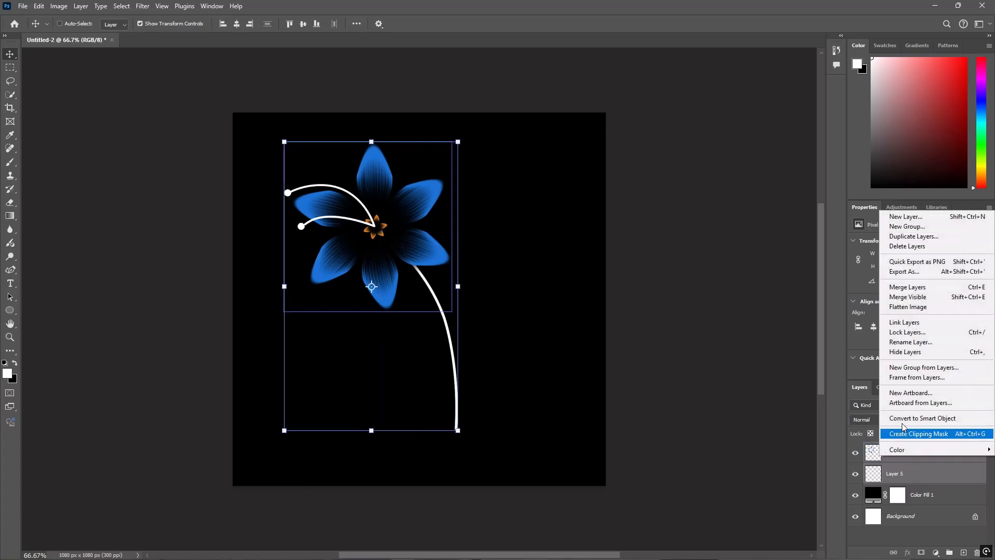
{"action": "left_click", "coordinate": [915, 290]}
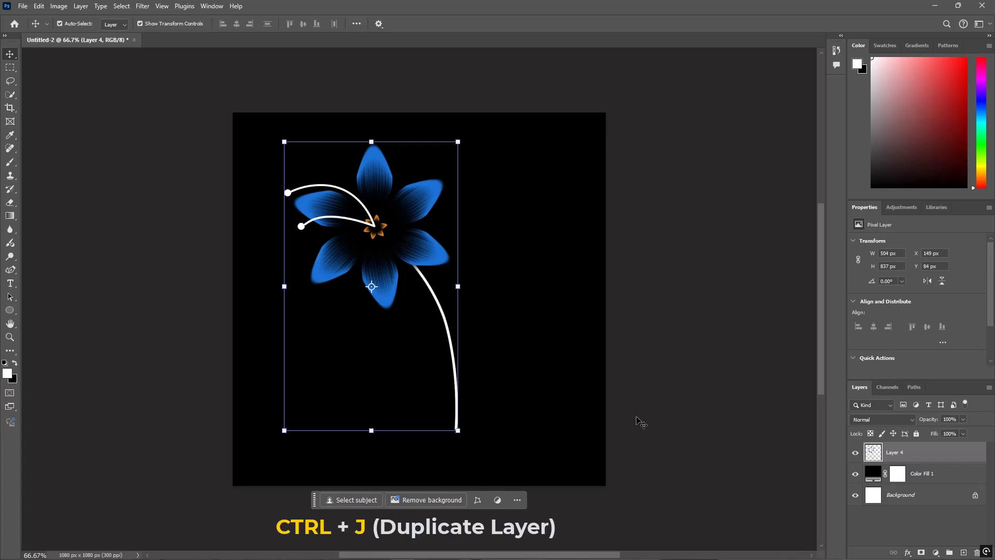
- Duplicate the merged flower layer and flip the copy horizontally
{"action": "key", "text": "ctrl+j"}
{"action": "key", "text": "ctrl+t"}
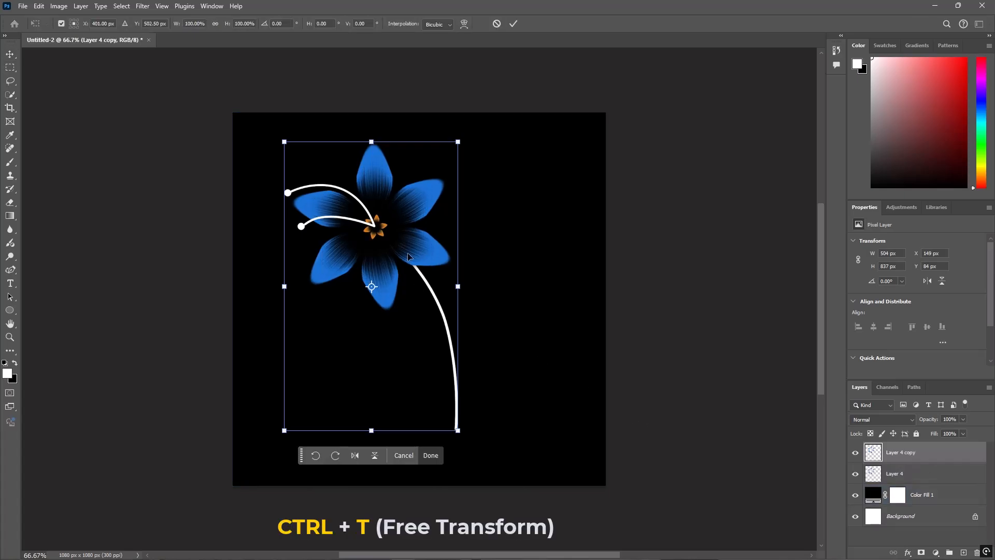
{"action": "right_click", "coordinate": [408, 254]}
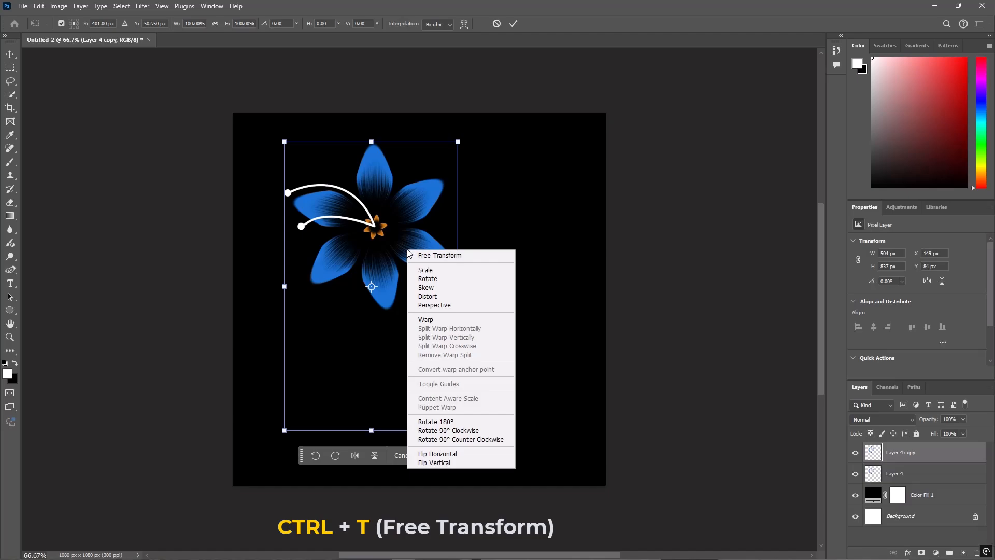
{"action": "left_click", "coordinate": [461, 455]}
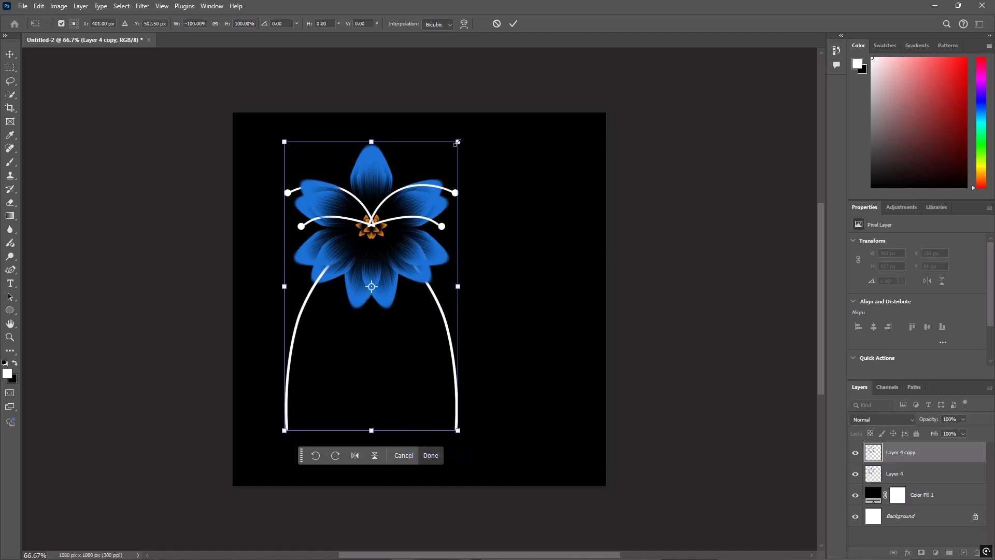
- Scale the flipped copy to about 50% and place it right of the large flower's stem, with both stem bases joined
{"action": "left_click_drag", "start_coordinate": [457, 141], "coordinate": [370, 286]}
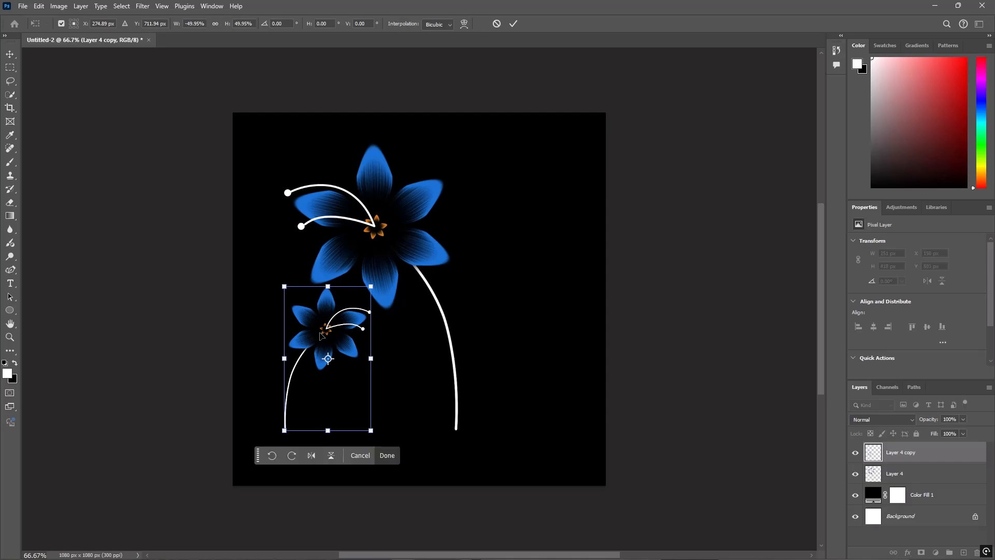
{"action": "left_click_drag", "start_coordinate": [320, 335], "coordinate": [492, 333]}
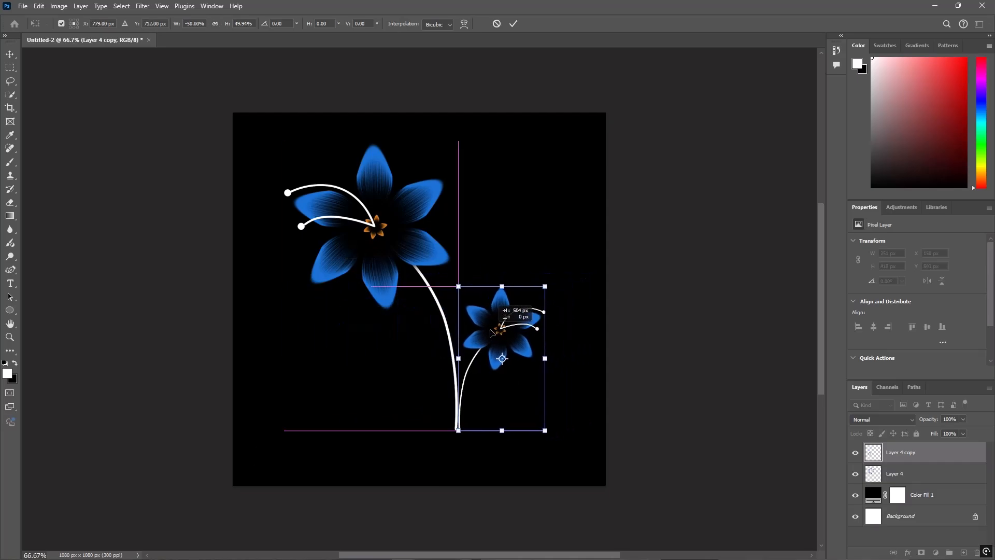
{"action": "key", "text": "Left"}
{"action": "key", "text": "Left"}
{"action": "key", "text": "Left"}
{"action": "key", "text": "Left"}
{"action": "key", "text": "Up"}
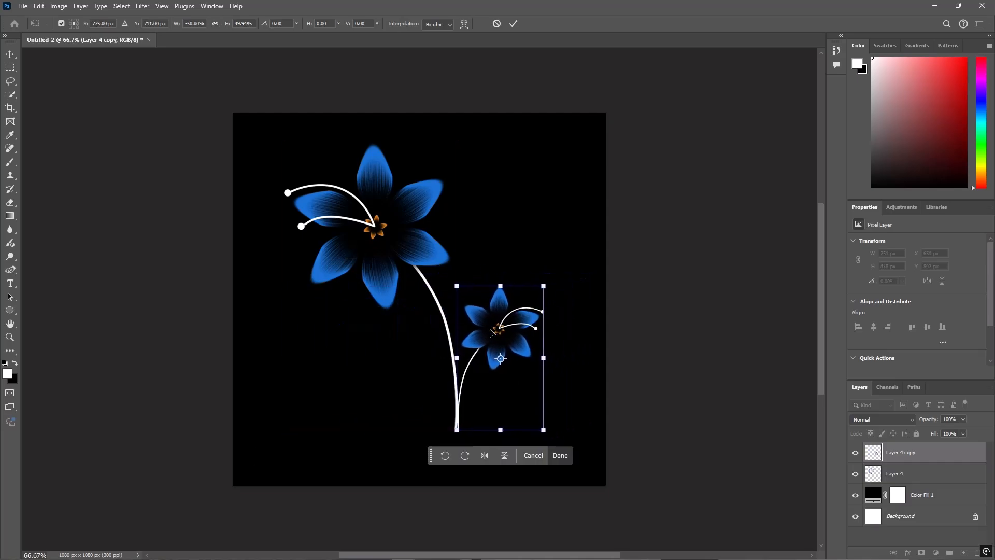
{"action": "key", "text": "Left"}
{"action": "key", "text": "Left"}
{"action": "left_click", "coordinate": [514, 25]}
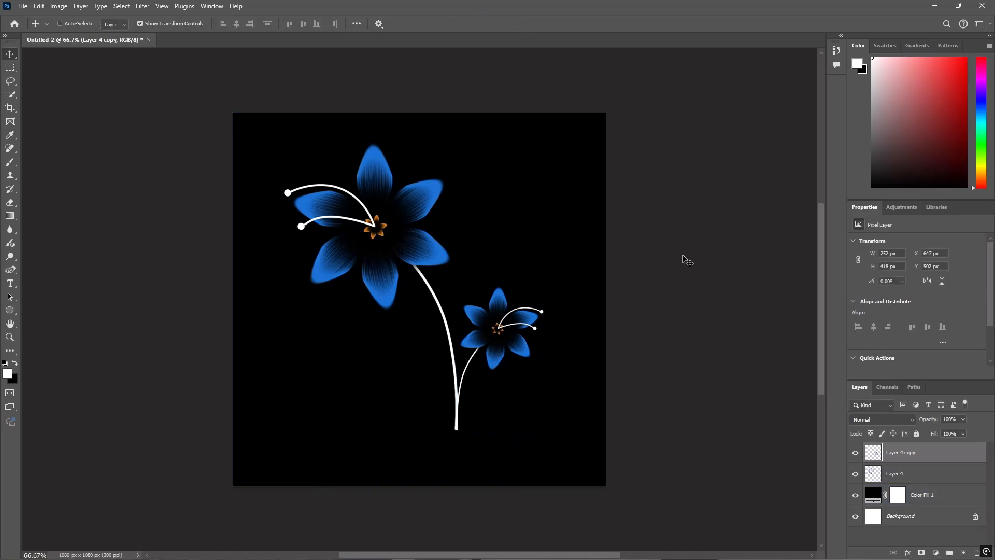
- Add a new layer above the small flower copy
{"action": "left_click", "coordinate": [963, 552]}
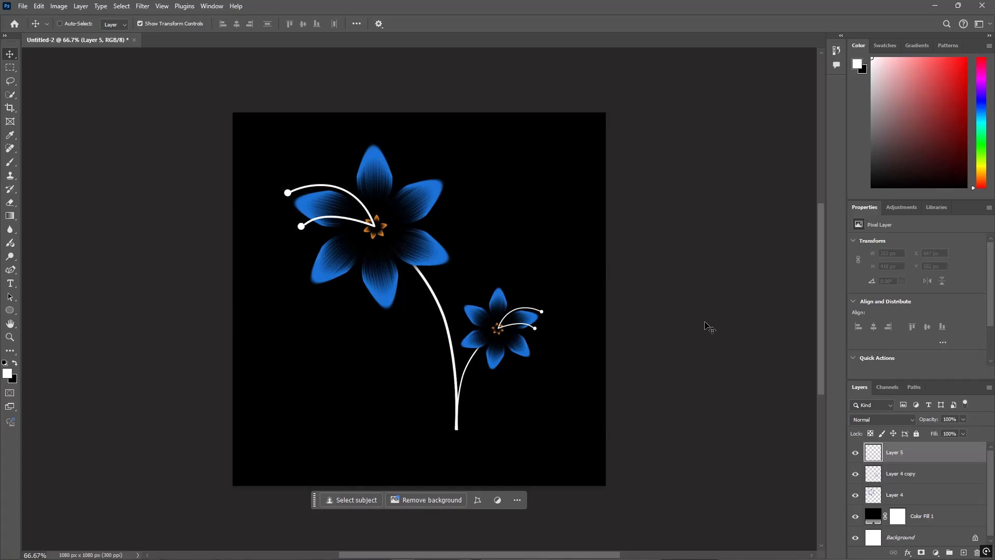
{"action": "scroll", "coordinate": [691, 324], "scroll_direction": "up", "scroll_amount": 2}
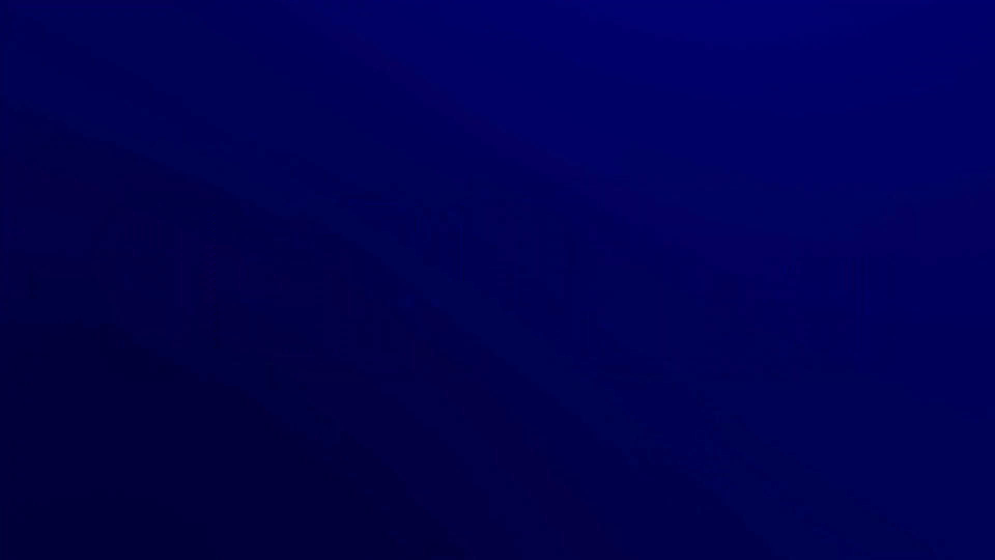